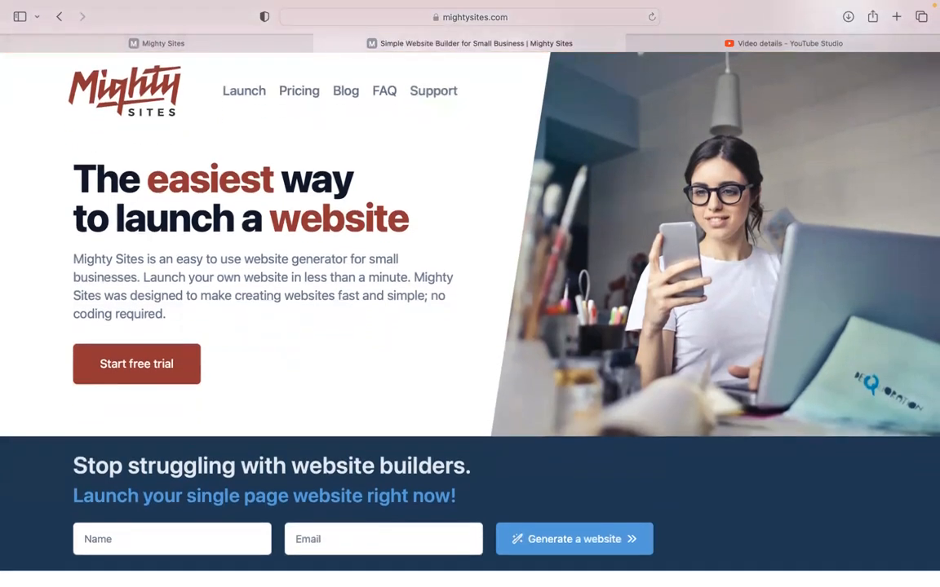
Read down the mightysites.com homepage, then switch to the Mighty Sites builder app.
scroll(470, 294, "down", 3)
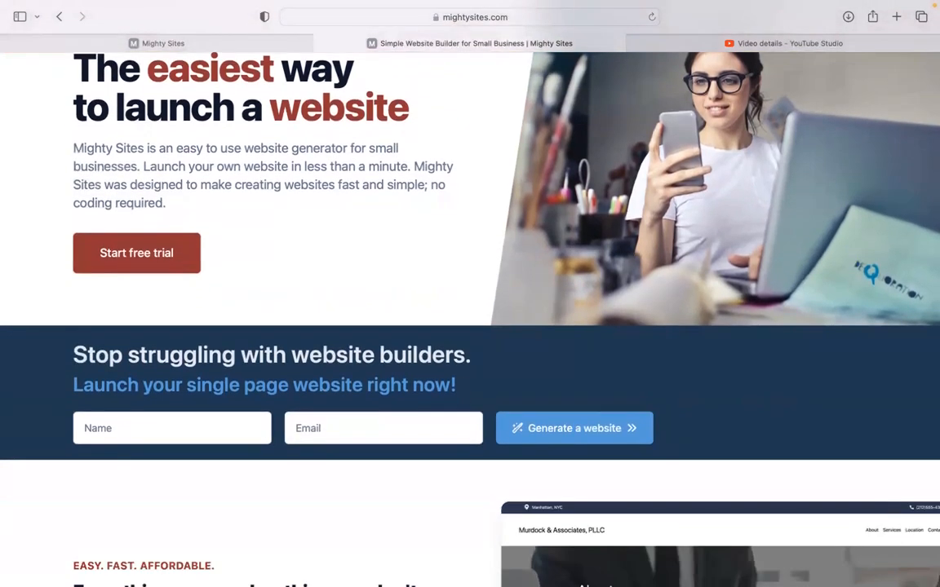
scroll(470, 294, "down", 6)
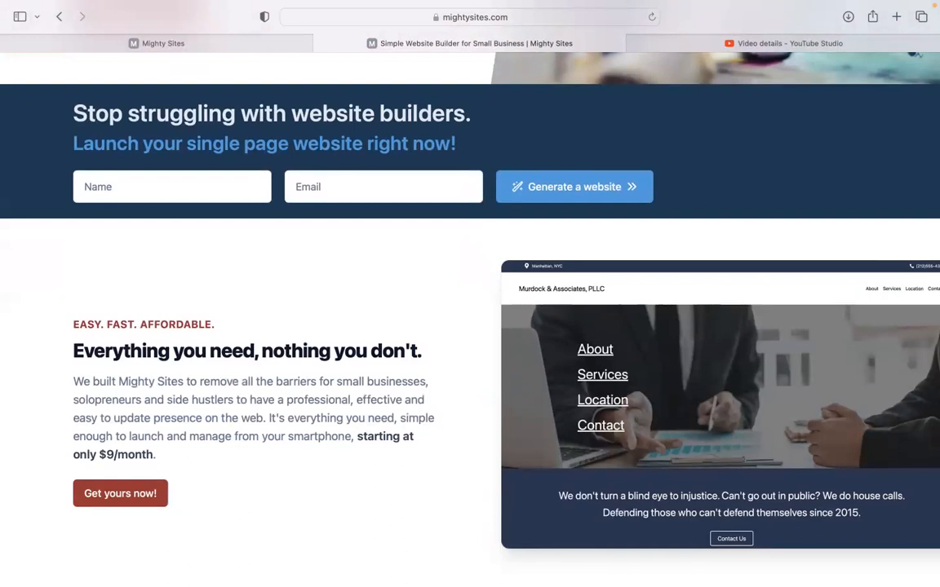
scroll(470, 293, "down", 1)
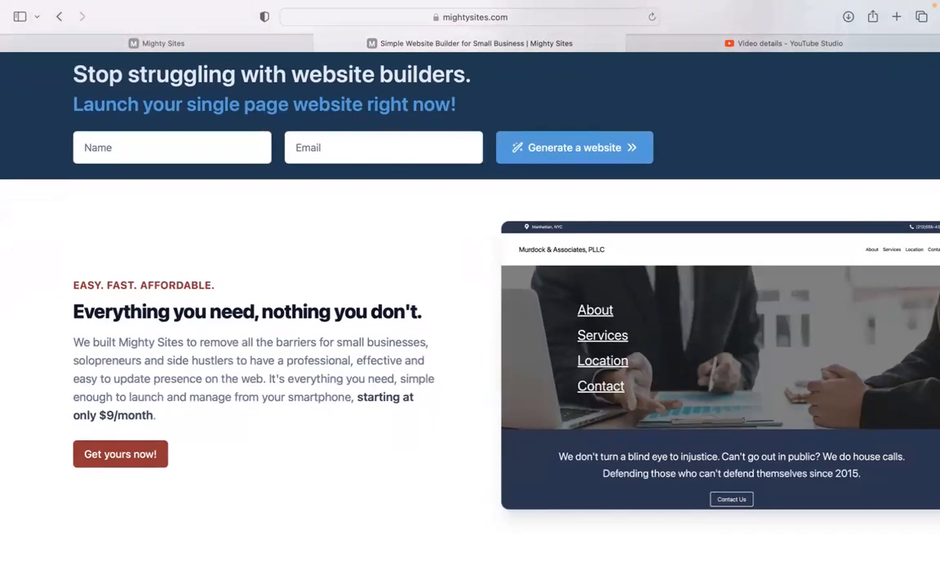
scroll(470, 294, "down", 2)
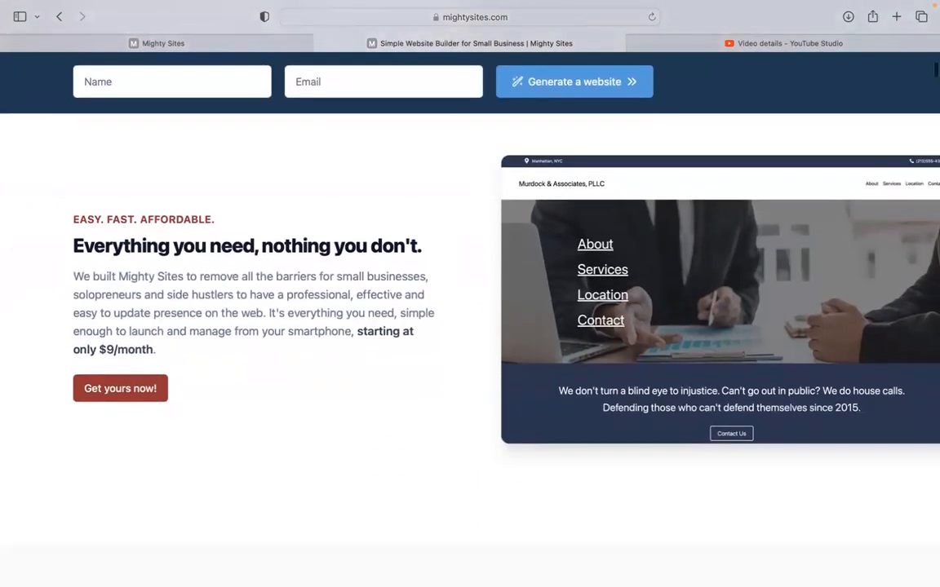
scroll(470, 294, "down", 1)
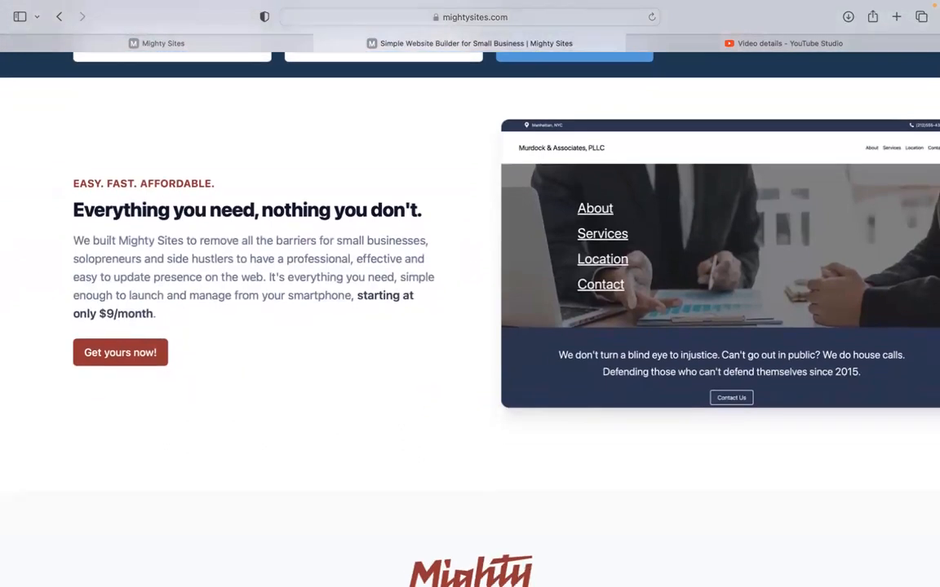
scroll(470, 294, "down", 1)
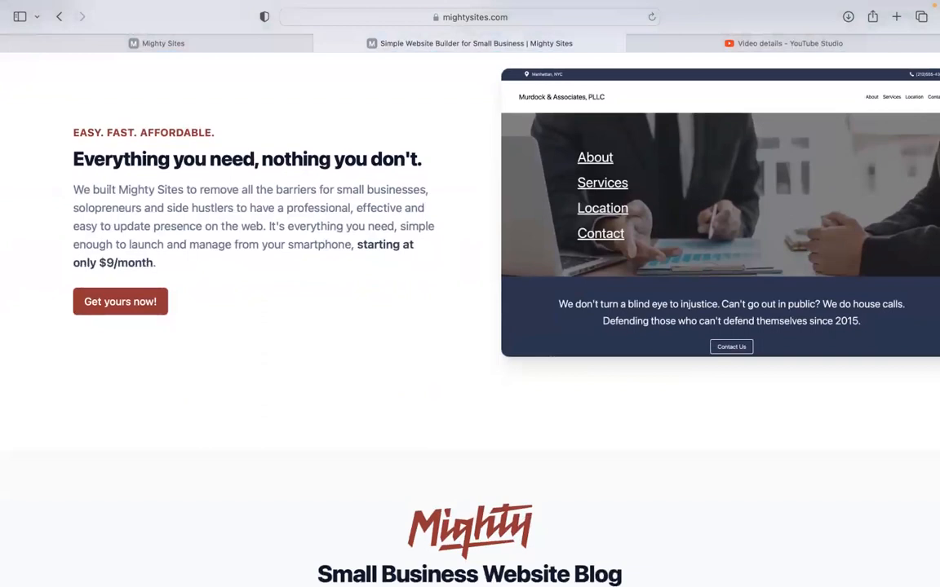
scroll(470, 294, "down", 10)
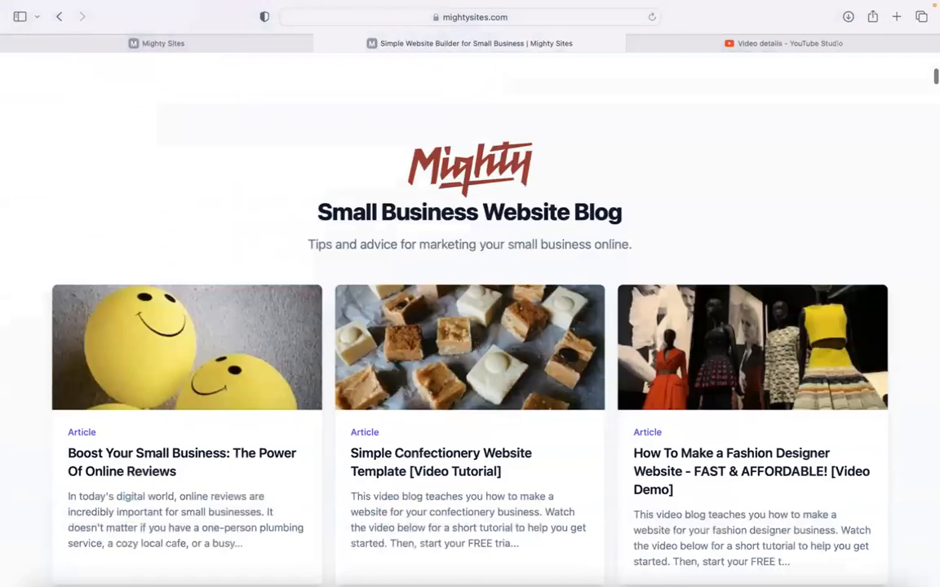
scroll(470, 294, "down", 5)
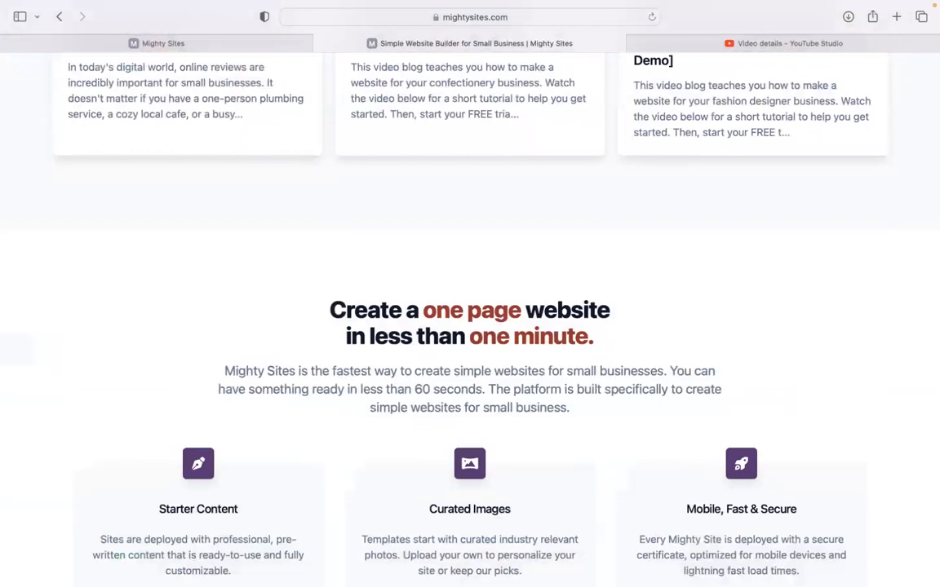
scroll(470, 293, "down", 2)
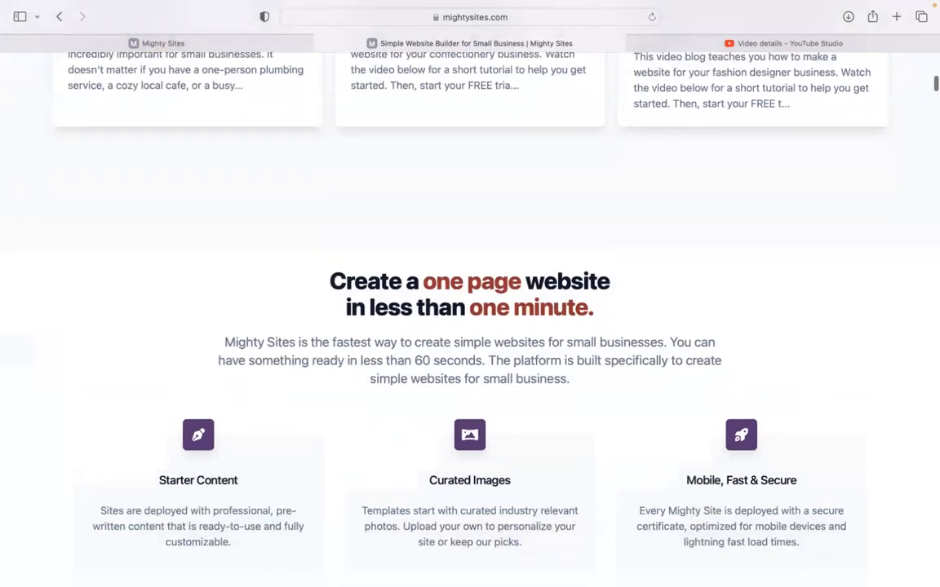
left_click(209, 46)
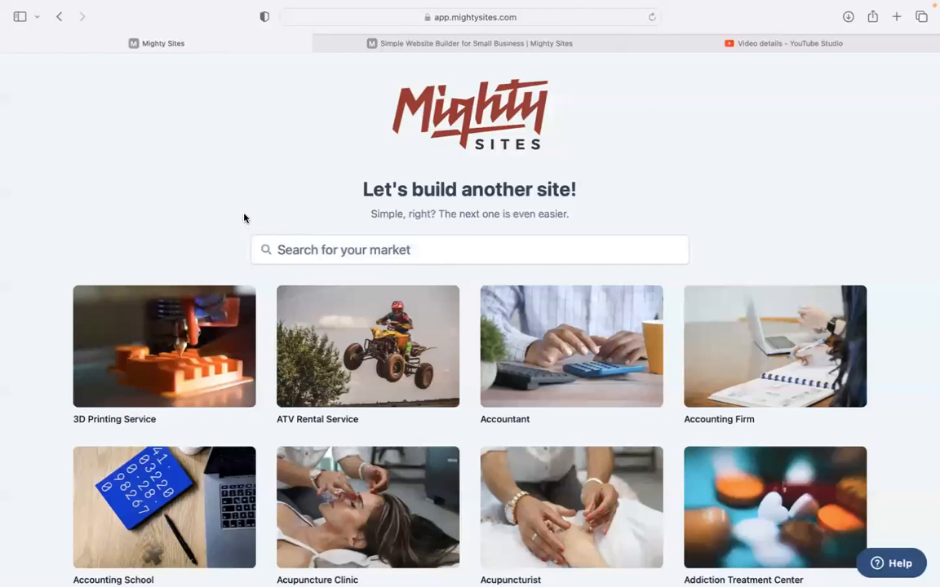
Search the market list for 'soap' and start a new Soap Maker site.
scroll(246, 216, "down", 3)
scroll(470, 318, "down", 5)
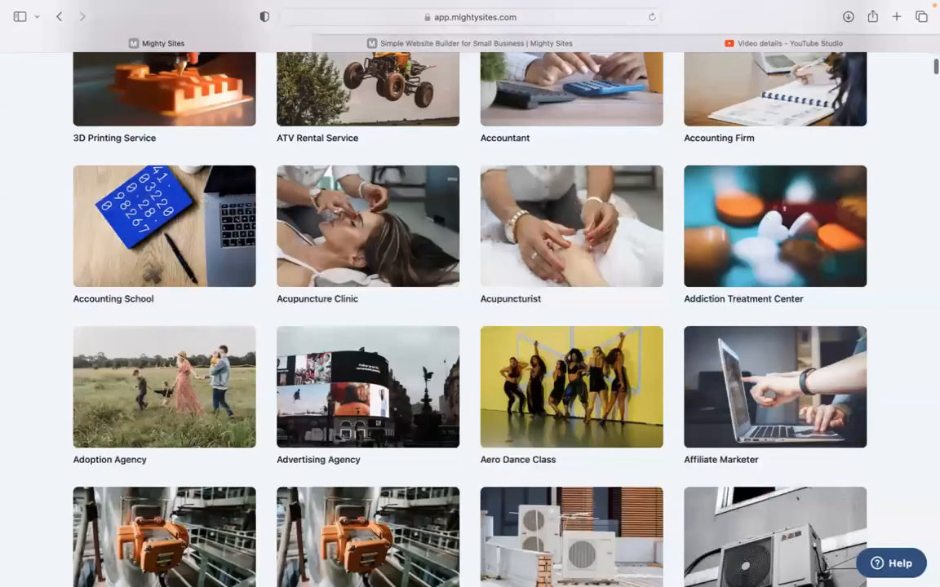
scroll(470, 318, "down", 10)
scroll(470, 318, "down", 20)
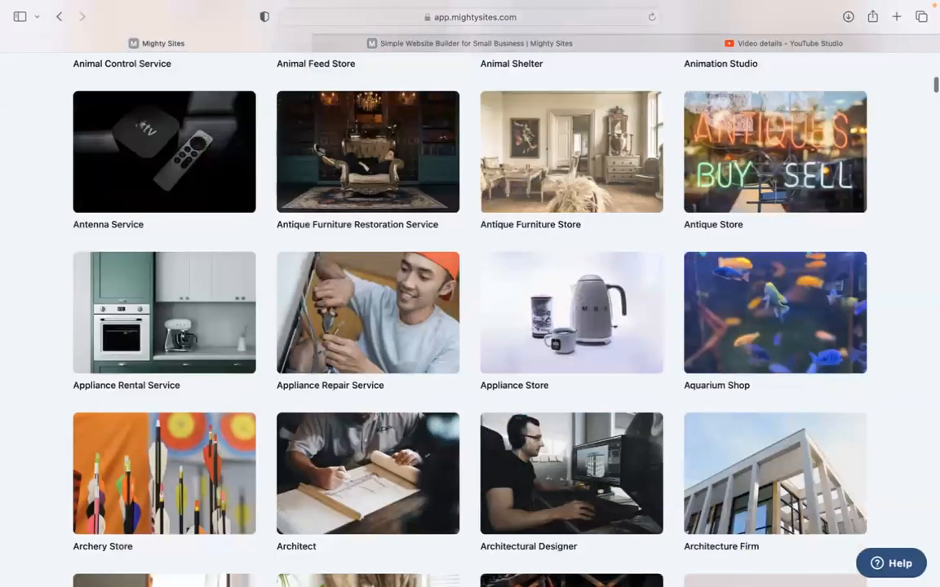
scroll(470, 319, "up", 4)
scroll(470, 319, "up", 12)
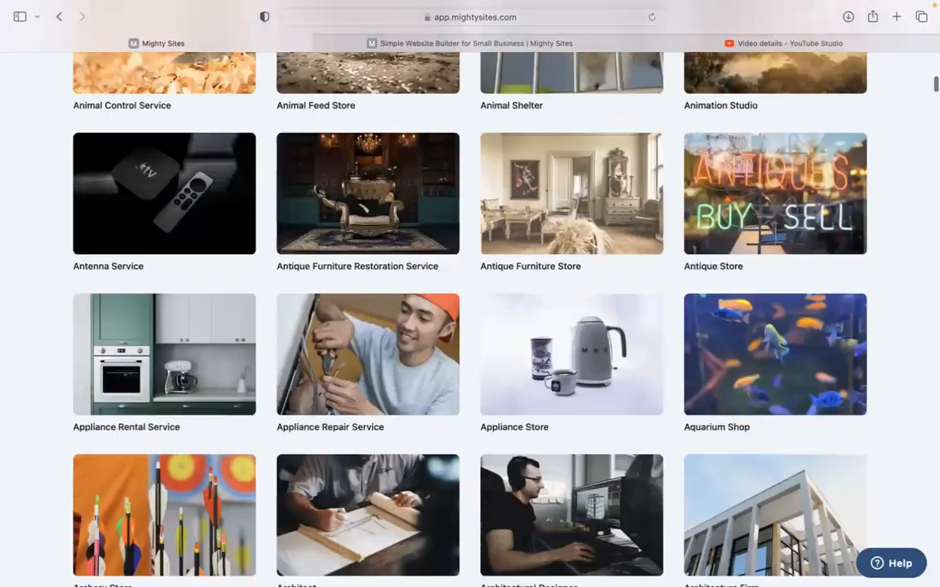
scroll(470, 318, "up", 12)
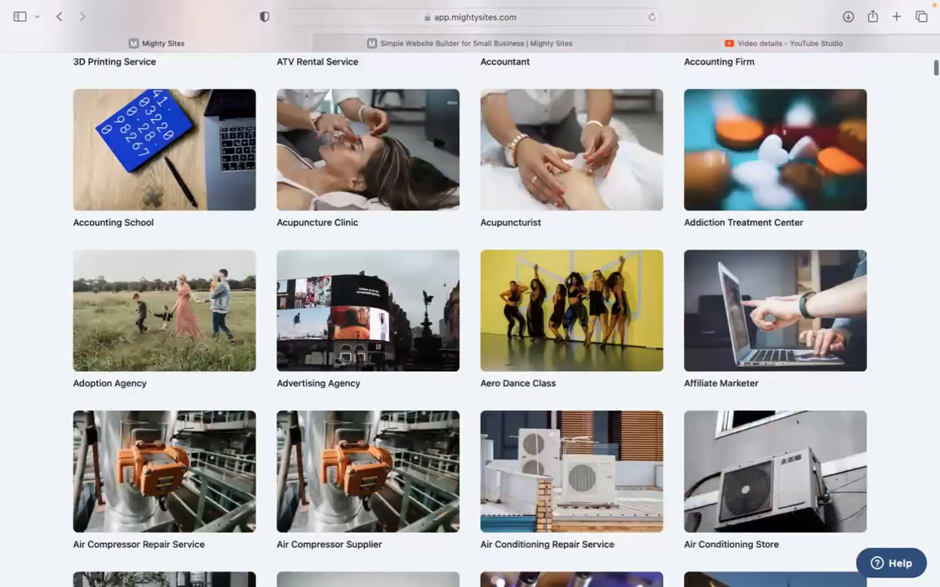
scroll(470, 318, "up", 5)
left_click(405, 250)
type("s")
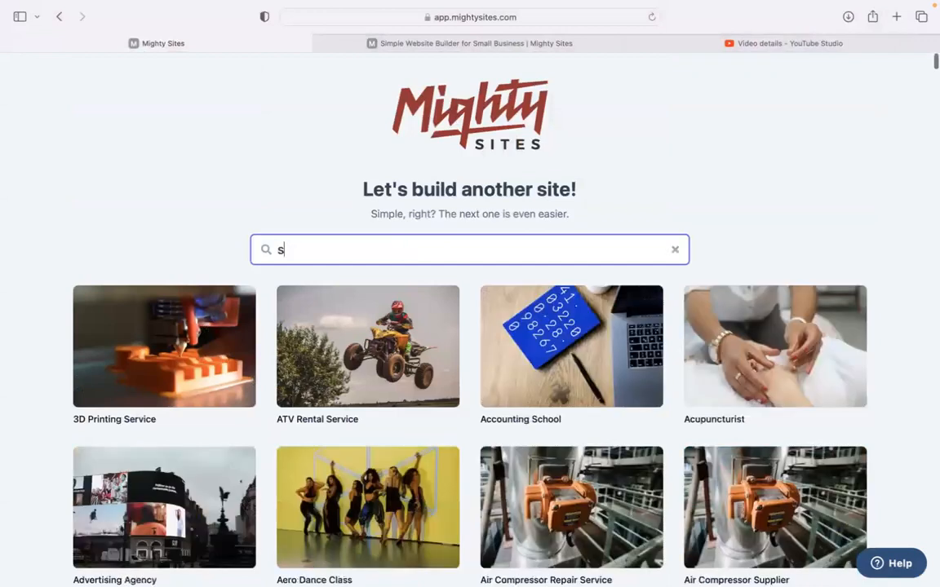
type("oap")
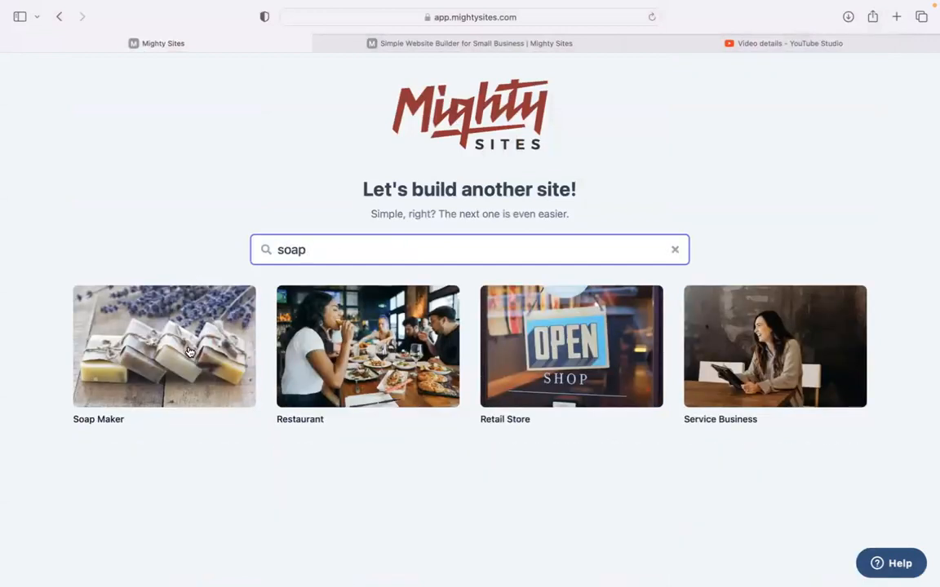
left_click(188, 352)
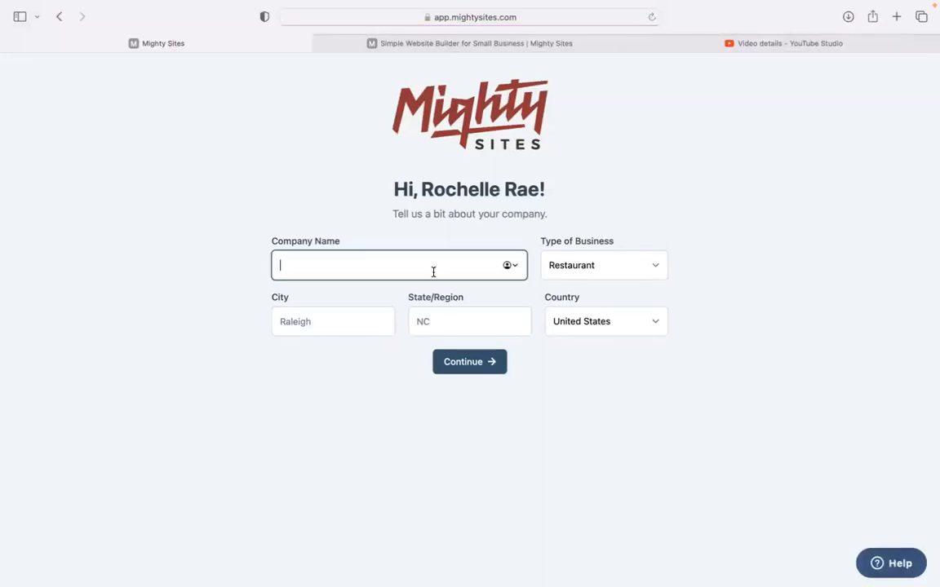
Enter Perfect Scents Artisan Soaps in Denver, Colorado as a Service business and generate the site.
type("Perf")
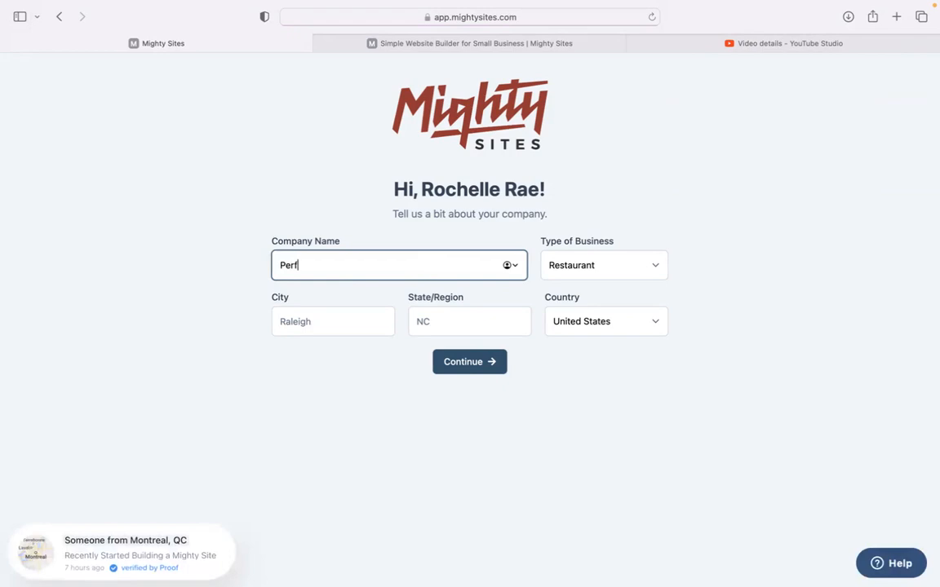
type("ect Scents Artisan Soaps")
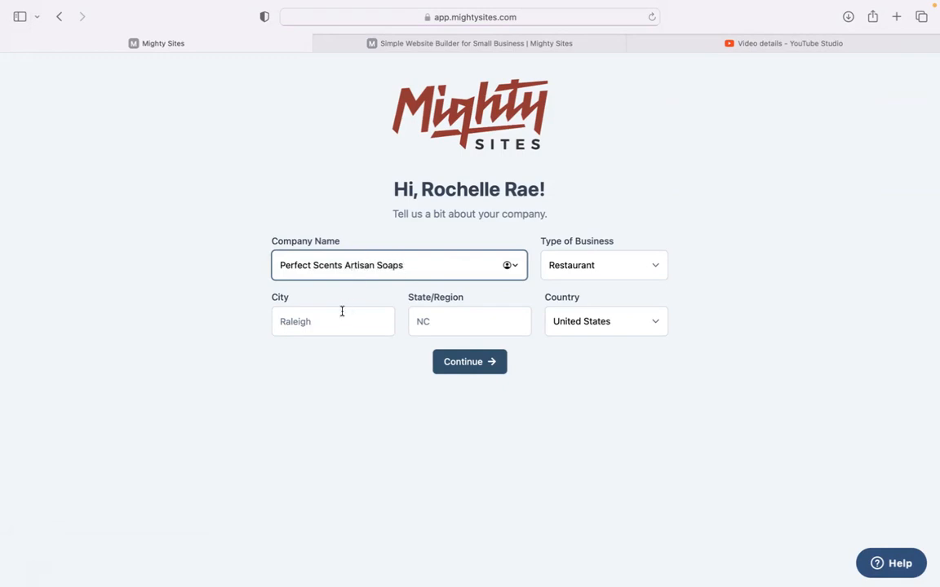
left_click(342, 311)
type("S")
type("enver")
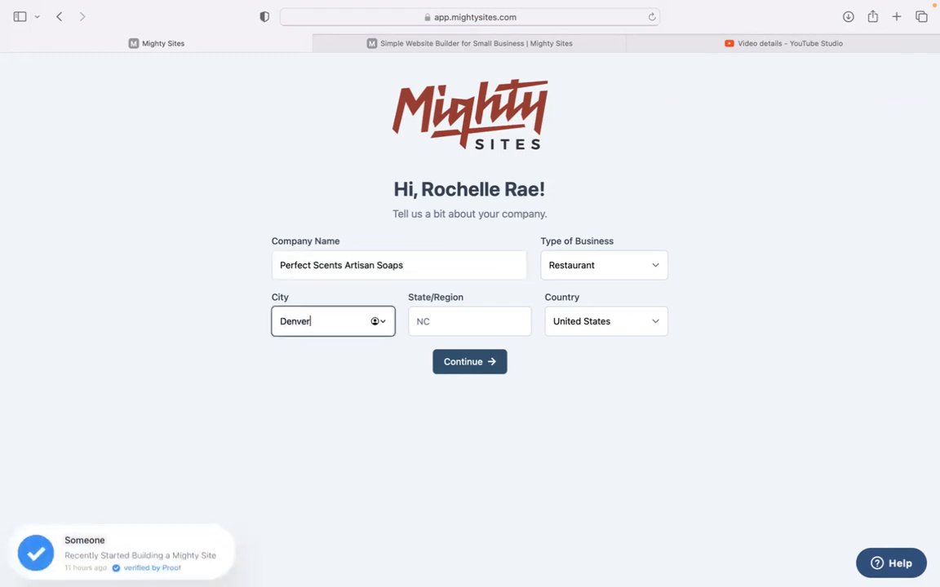
left_click(429, 321)
type("Colora")
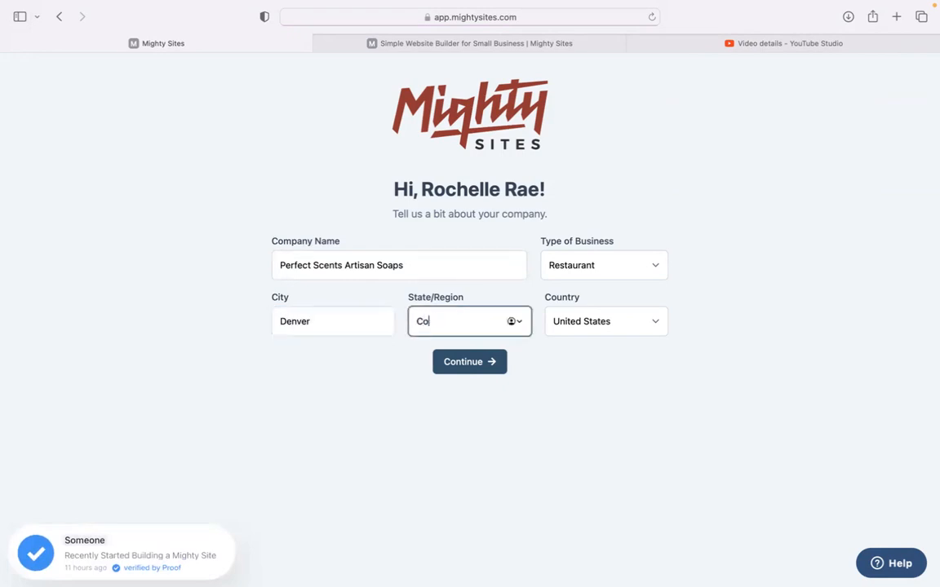
type("do")
left_click(610, 267)
left_click(619, 294)
left_click(456, 360)
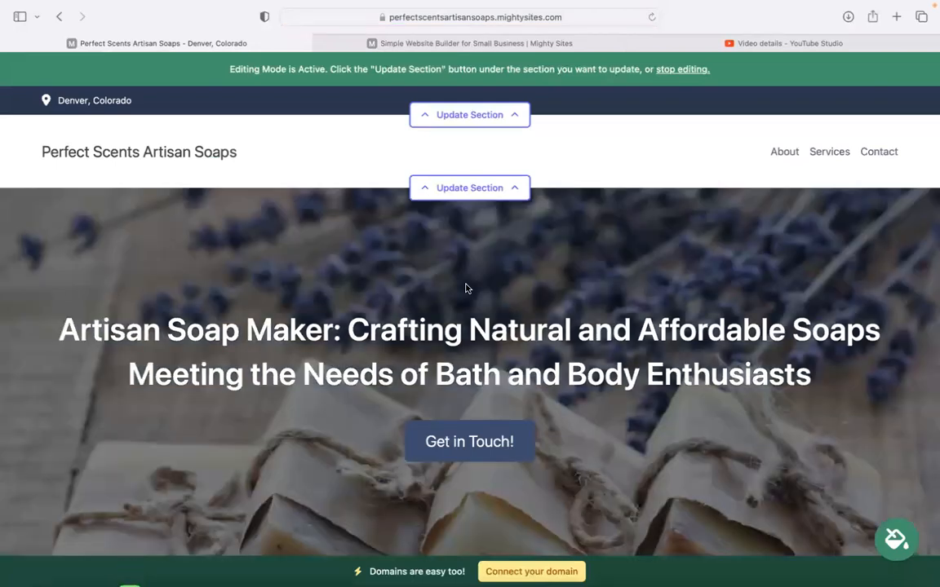
scroll(470, 294, "down", 5)
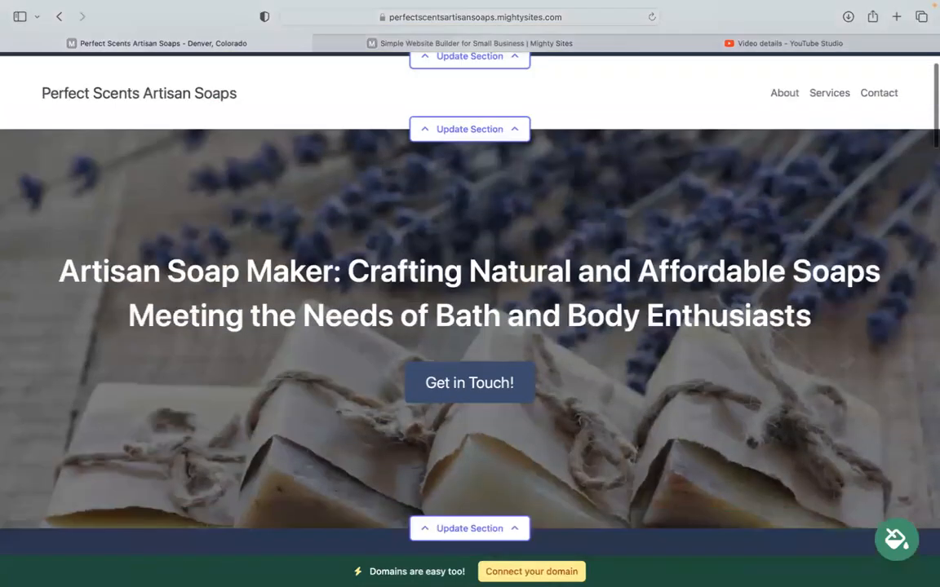
scroll(76, 195, "down", 5)
left_click_drag(60, 200, 679, 302)
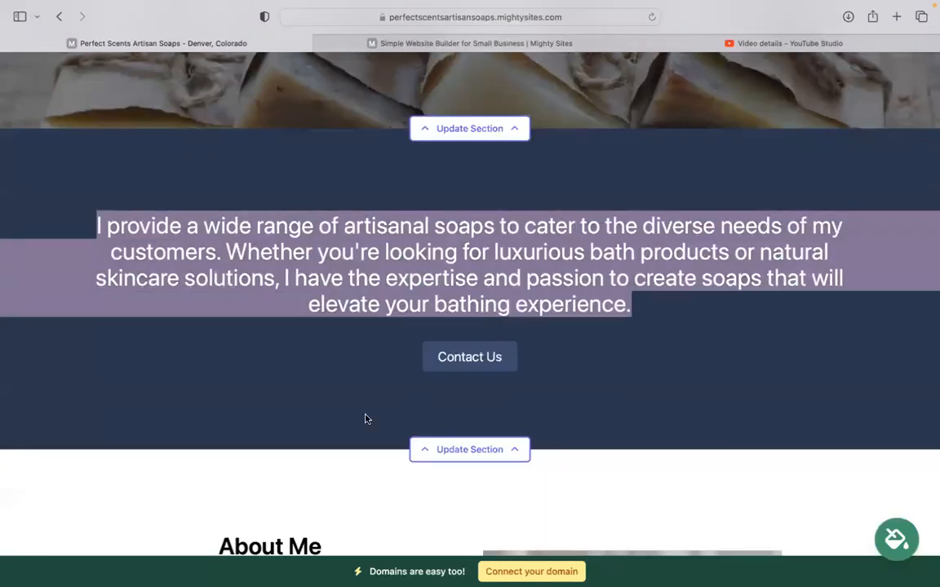
left_click(243, 326)
scroll(243, 326, "down", 9)
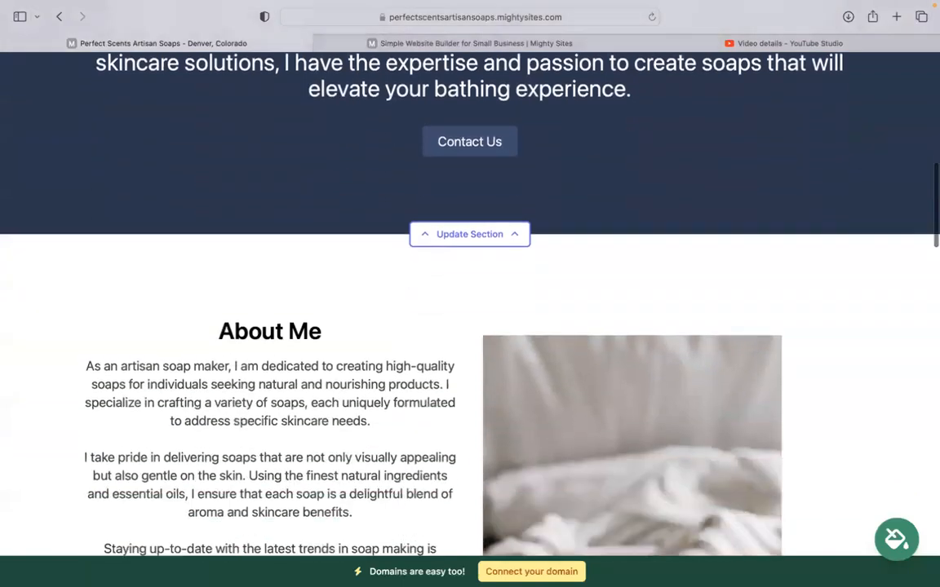
scroll(449, 238, "down", 1)
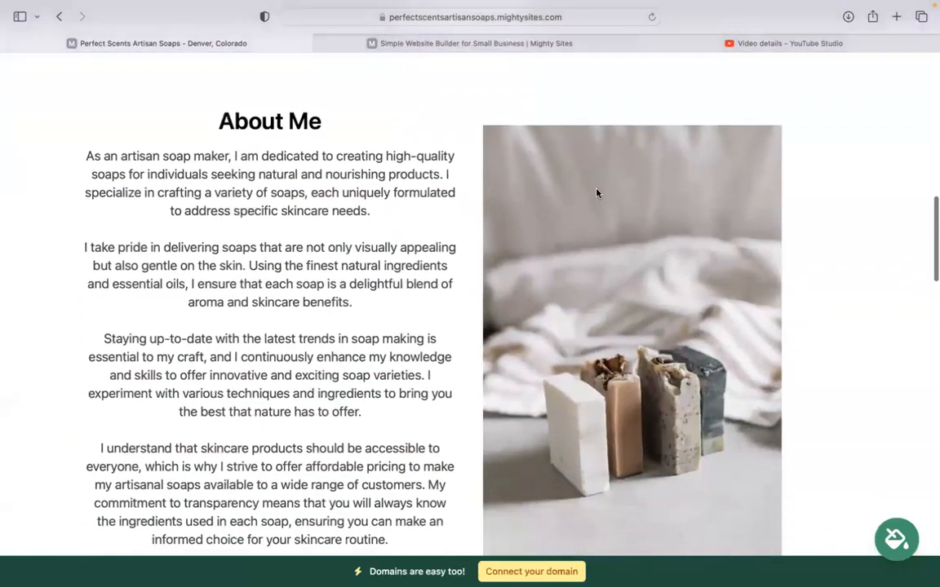
scroll(611, 243, "down", 6)
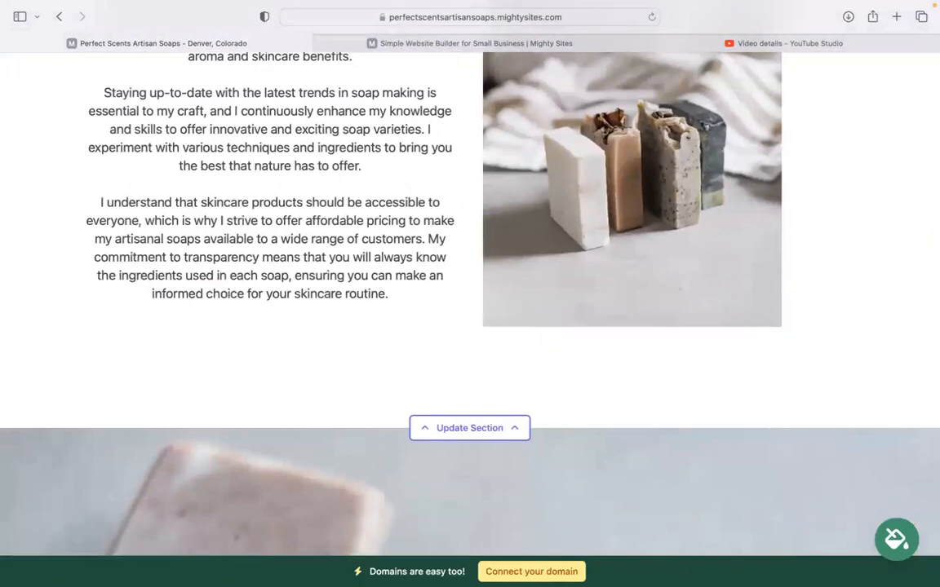
scroll(557, 171, "down", 10)
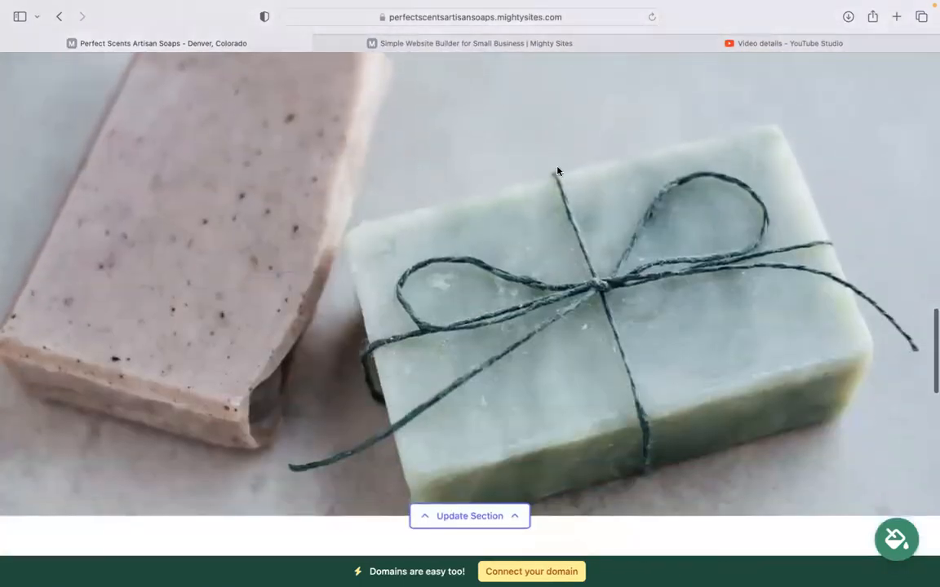
scroll(661, 243, "down", 10)
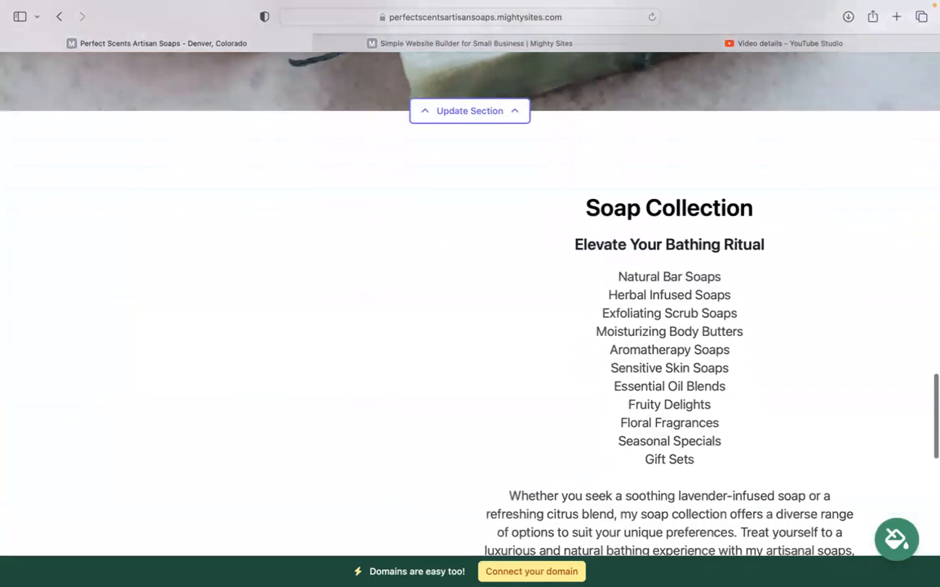
scroll(661, 243, "down", 3)
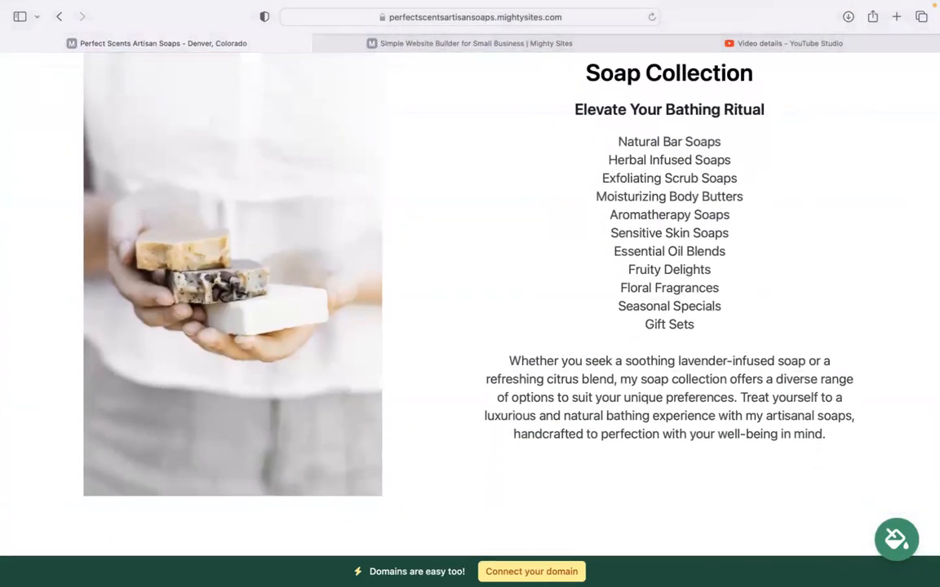
left_click_drag(583, 75, 822, 450)
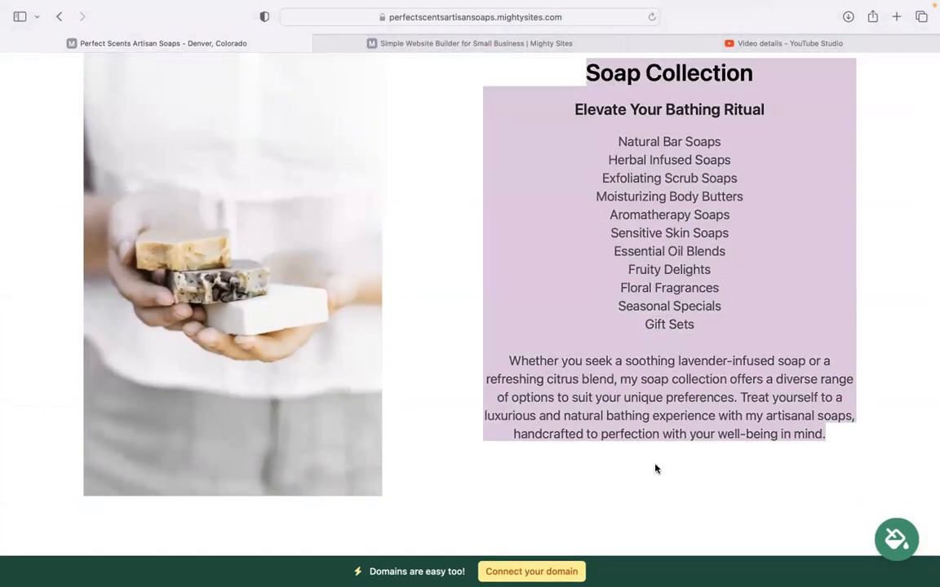
left_click(600, 336)
left_click_drag(587, 146, 716, 329)
left_click(571, 335)
scroll(571, 335, "down", 1)
scroll(470, 293, "down", 6)
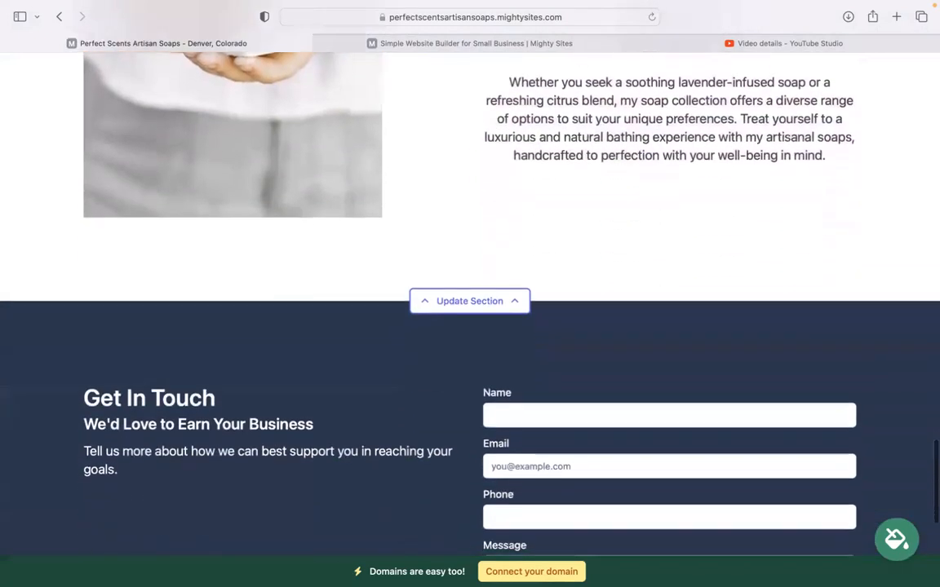
scroll(470, 294, "up", 4)
scroll(470, 294, "up", 8)
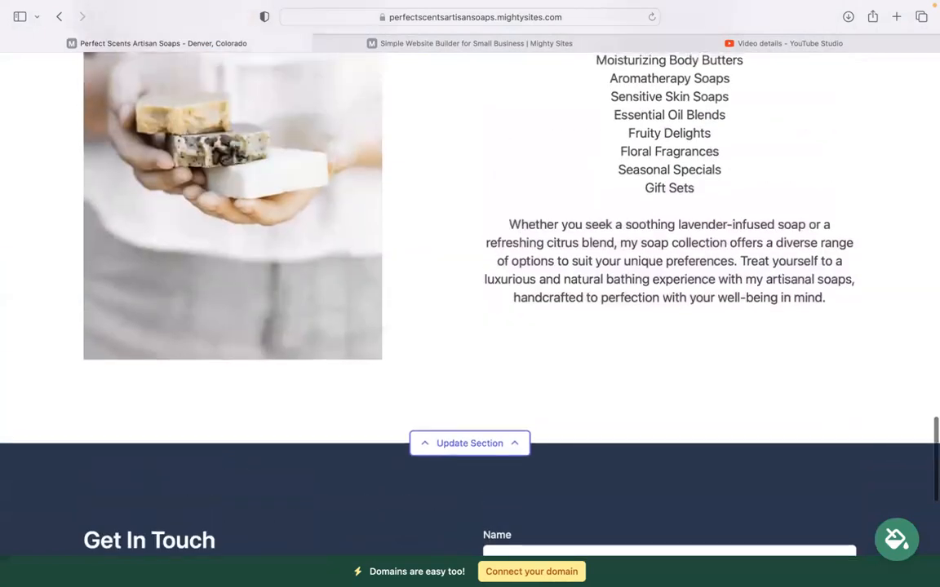
scroll(469, 294, "up", 10)
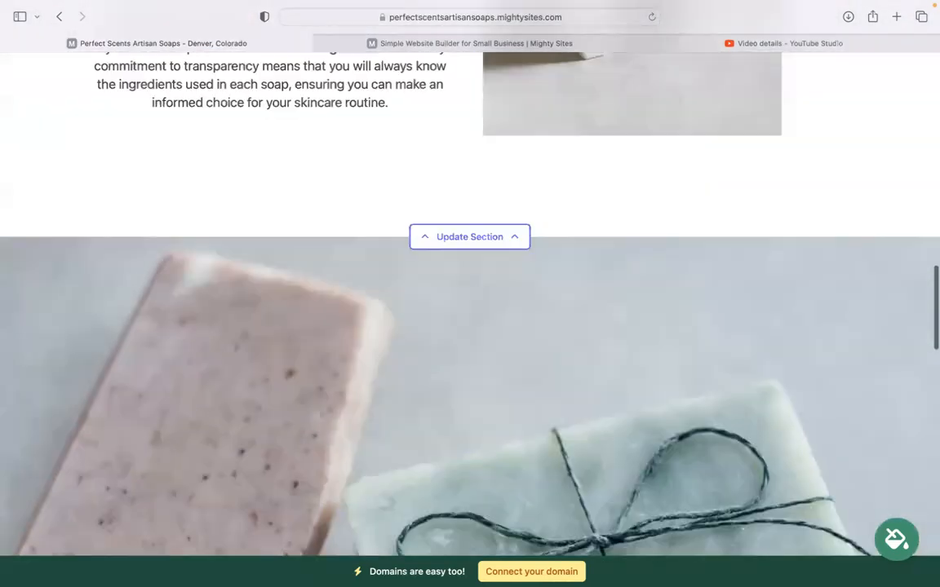
scroll(469, 294, "up", 8)
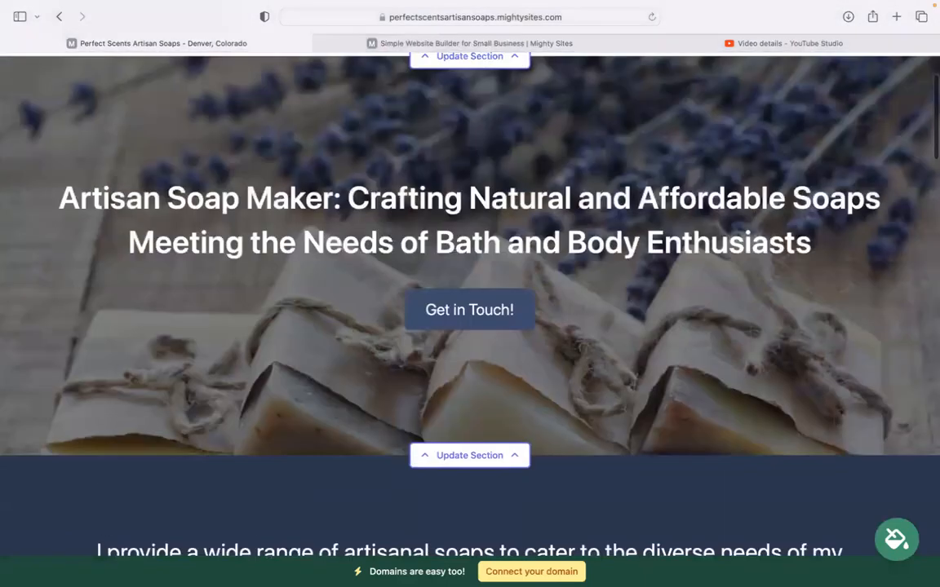
scroll(469, 294, "up", 3)
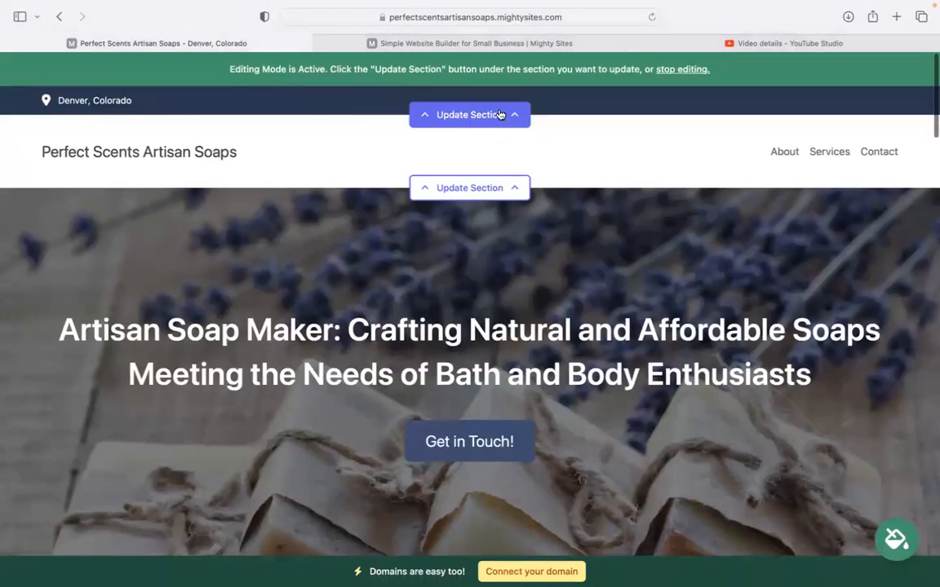
left_click(509, 115)
Enter the organization email, show it on the site, and add the business phone number.
left_click(525, 215)
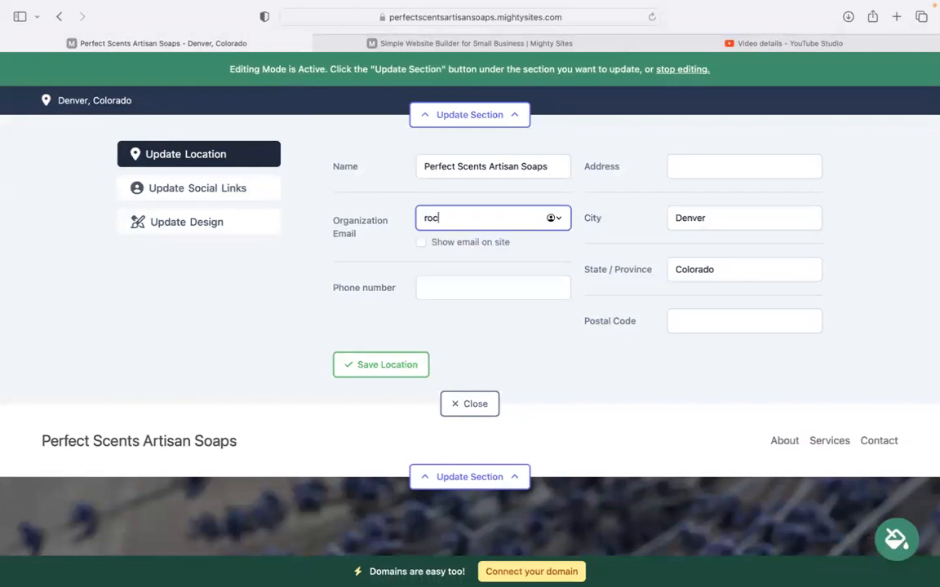
left_click(421, 243)
left_click(467, 291)
type("4640")
type("3")
key("BackSpace")
key("BackSpace")
type("-38398")
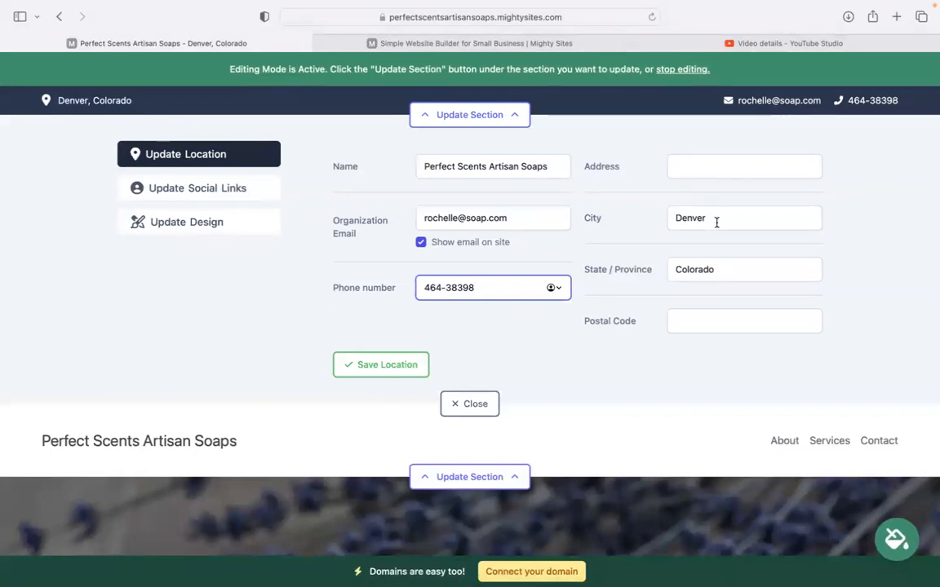
Add the street address and postal code, then save the location.
left_click(693, 166)
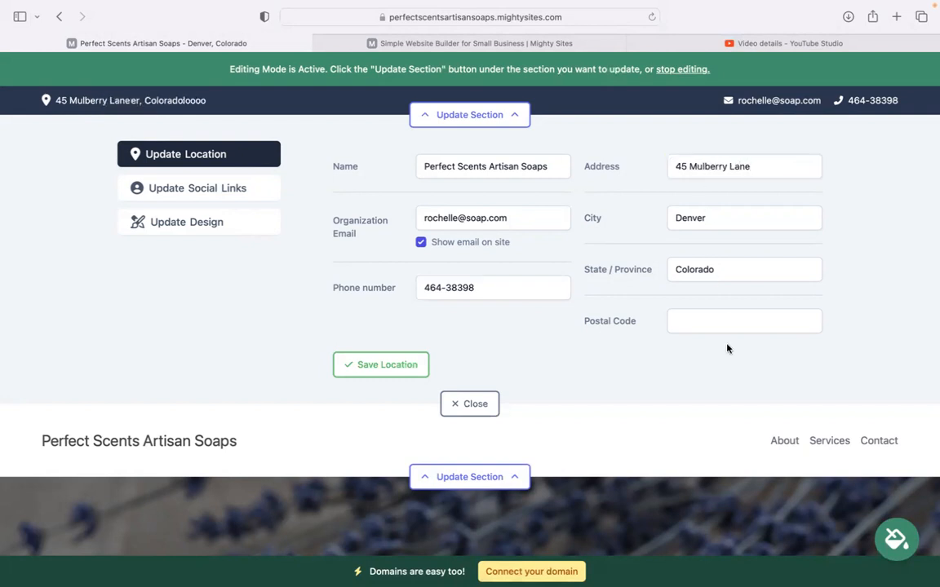
left_click(697, 320)
type("40594")
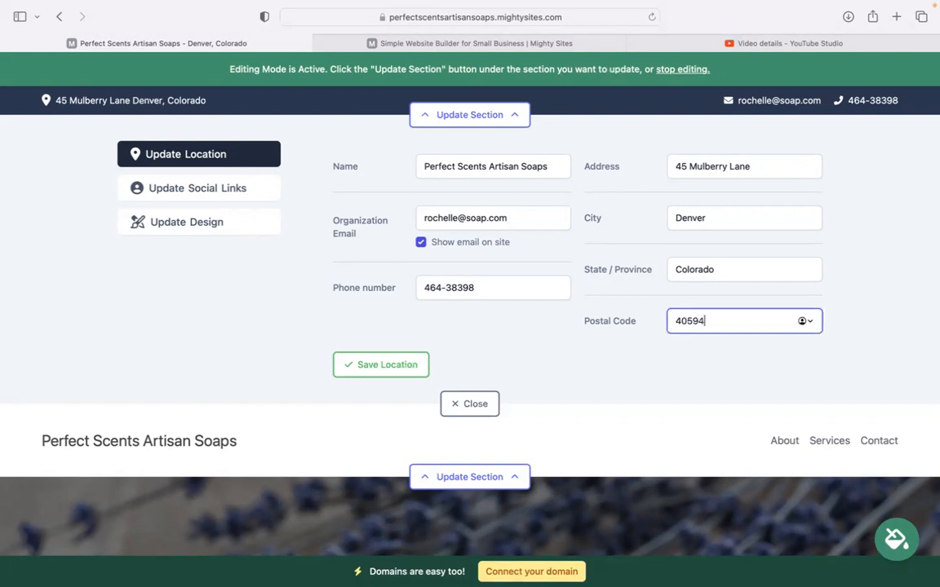
left_click(384, 365)
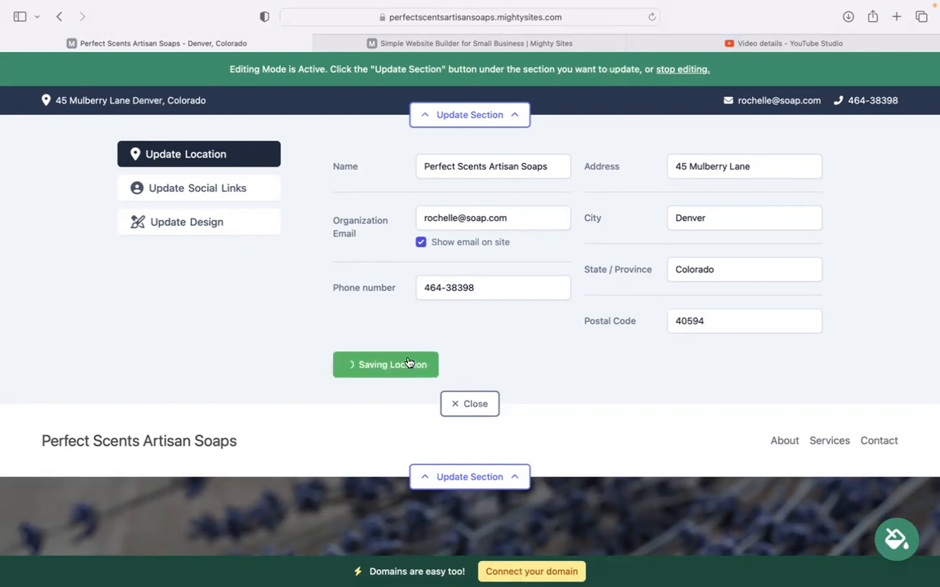
Add Instagram 'mighty sites' and Twitter 'mightysitesusa' links, save them, and close the panel.
left_click(271, 187)
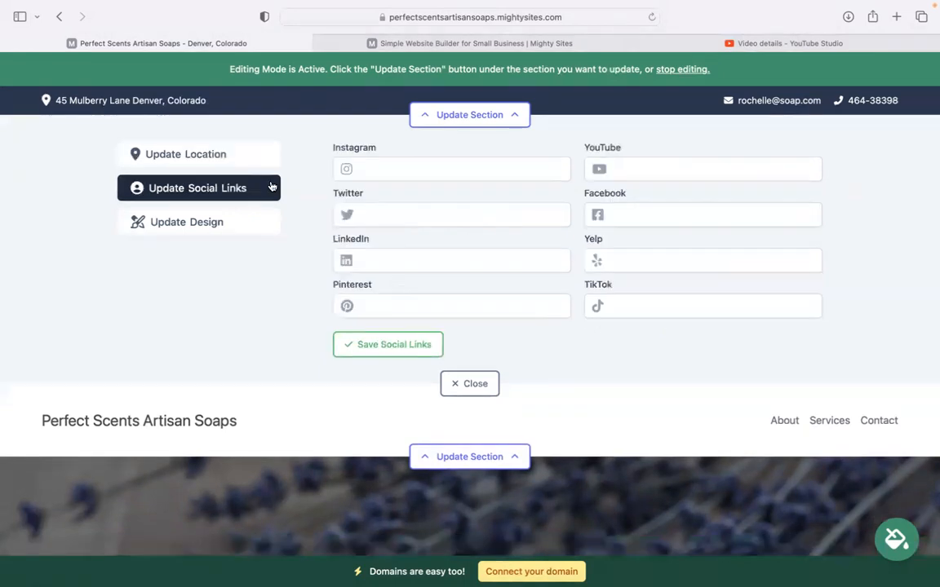
left_click(440, 159)
type("mighty sites")
key("Return")
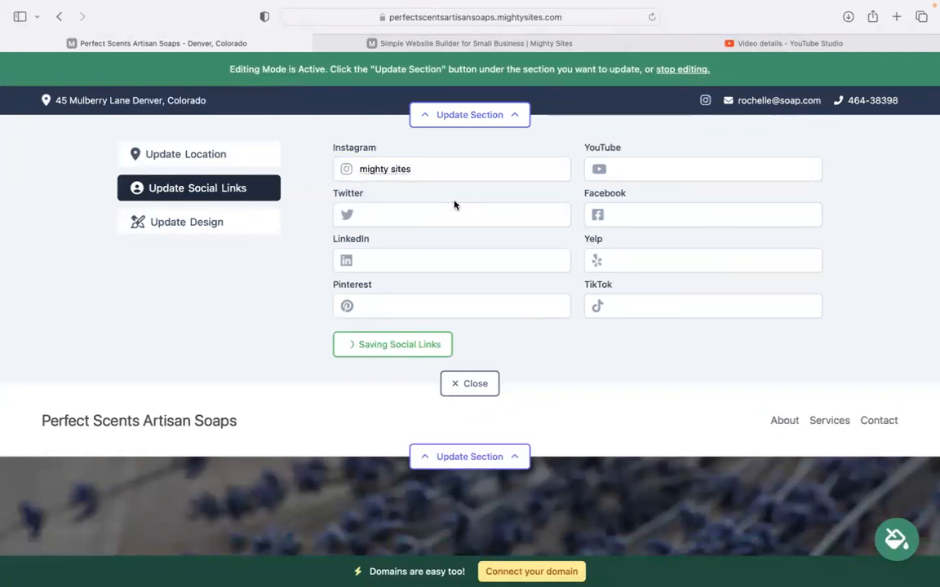
left_click(479, 217)
type("mightysitesusa")
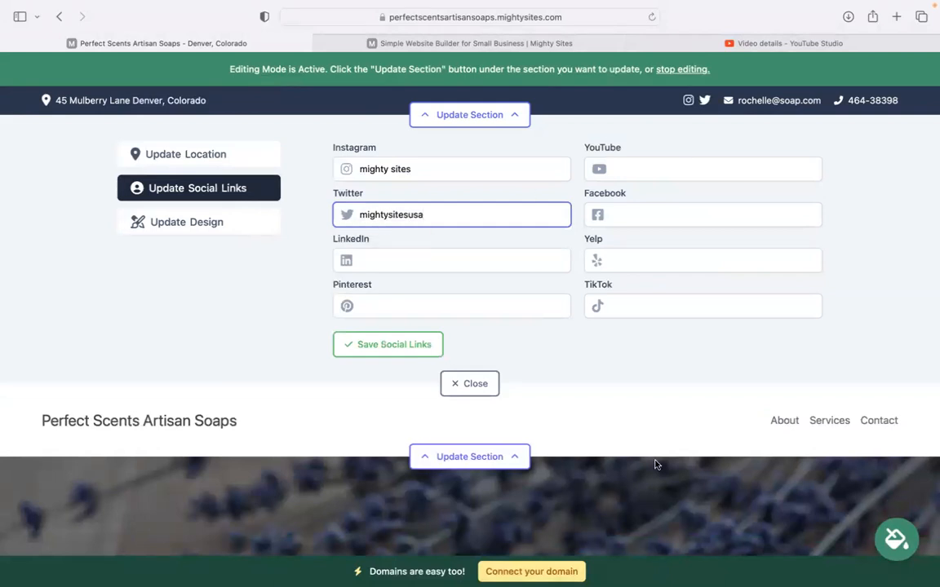
left_click(378, 344)
left_click(470, 383)
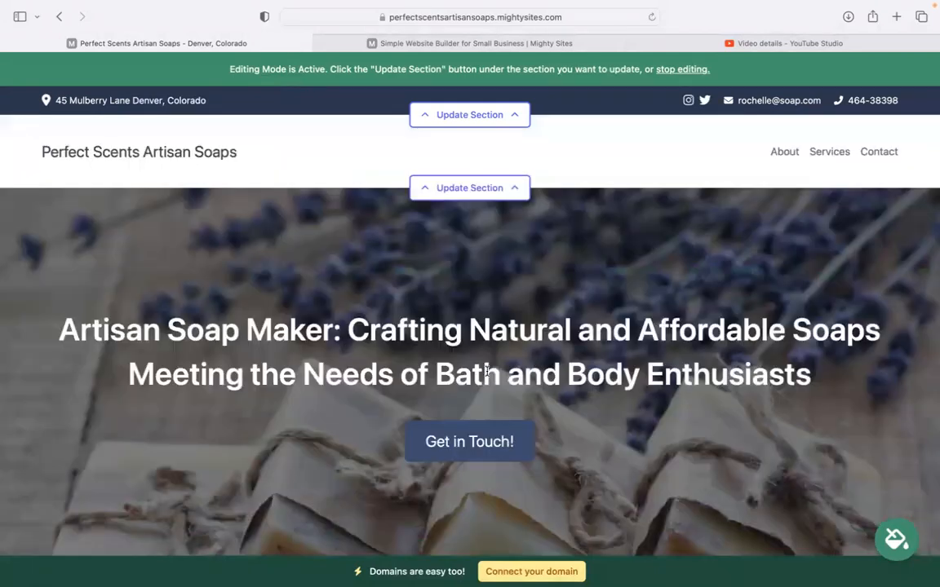
Upload the Mighty Sites image from Downloads as the header logo, enlarge it twice, and close.
left_click(444, 188)
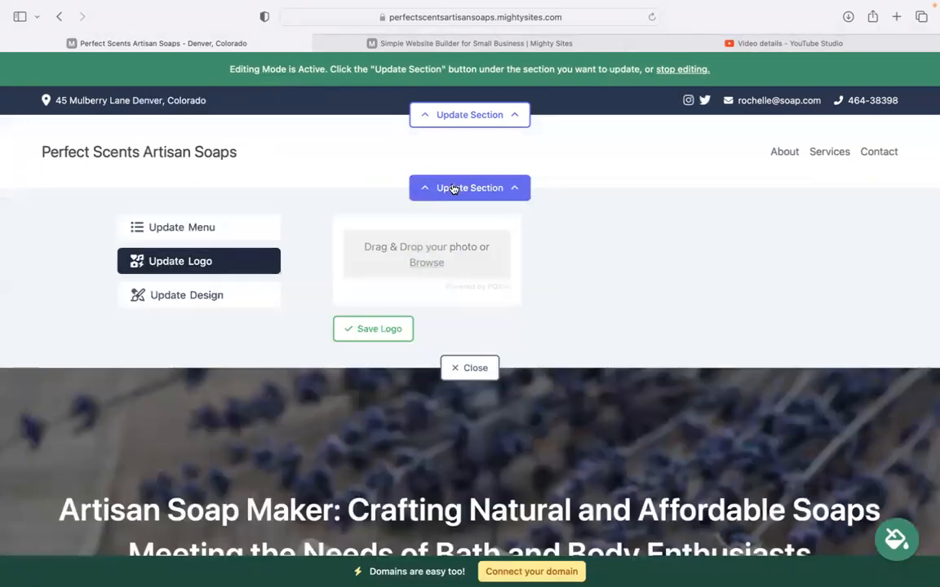
left_click(426, 262)
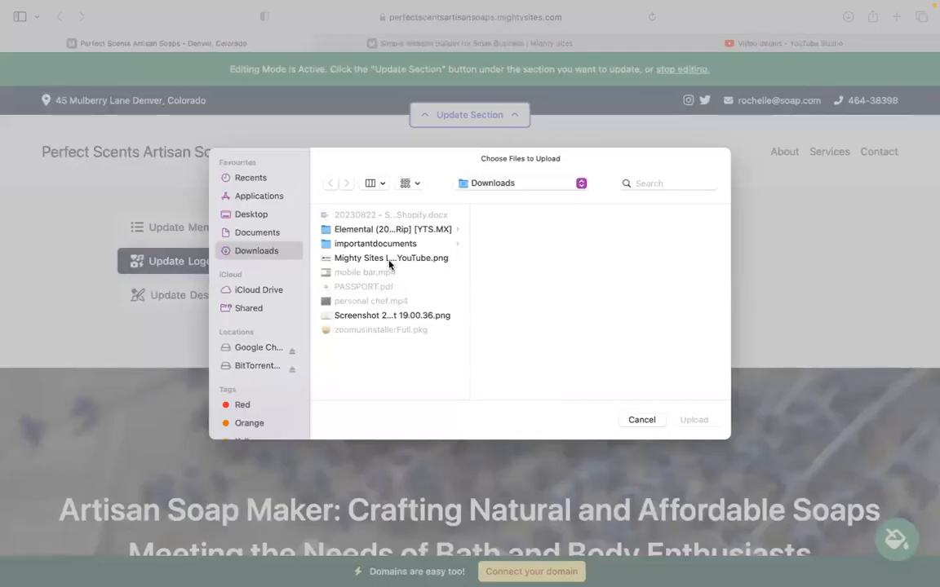
double_click(389, 259)
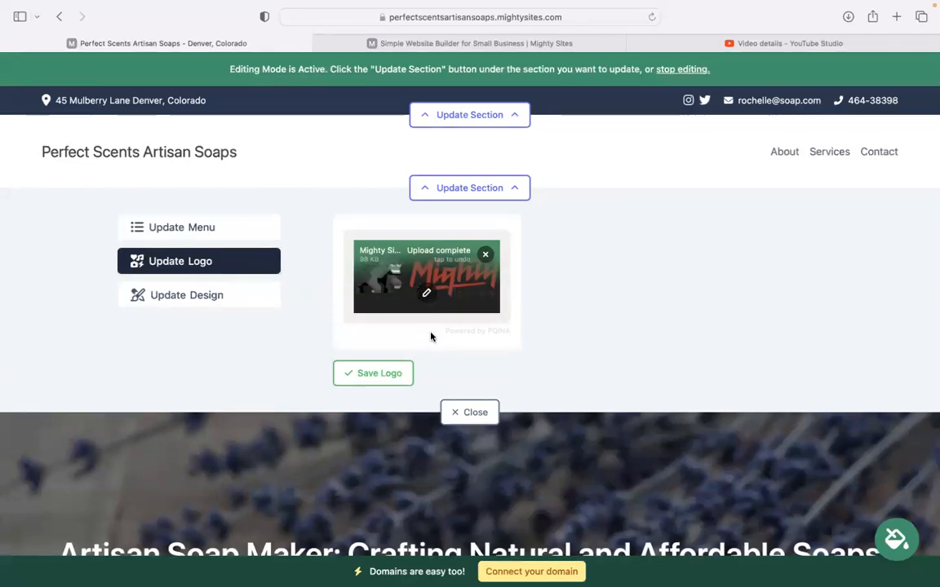
left_click(380, 374)
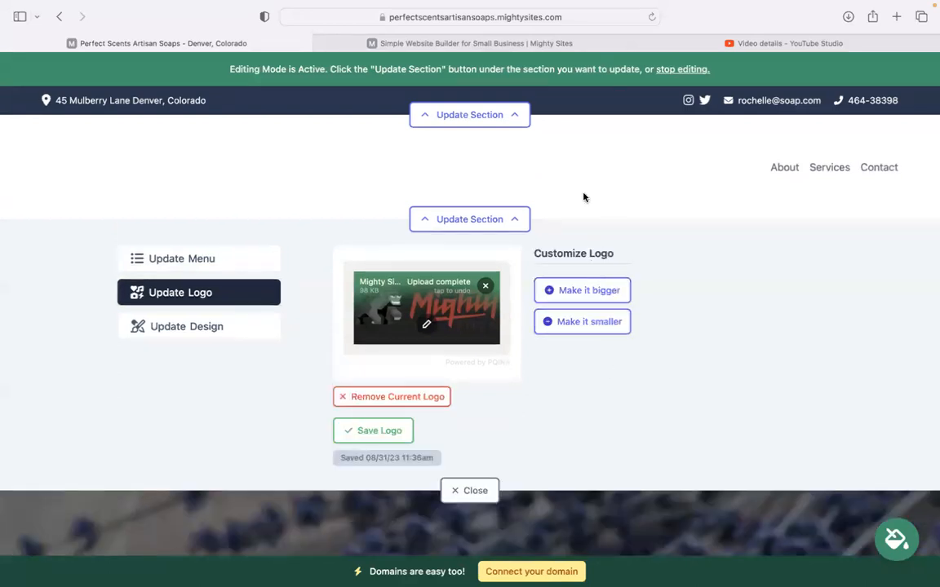
left_click(553, 290)
left_click(554, 293)
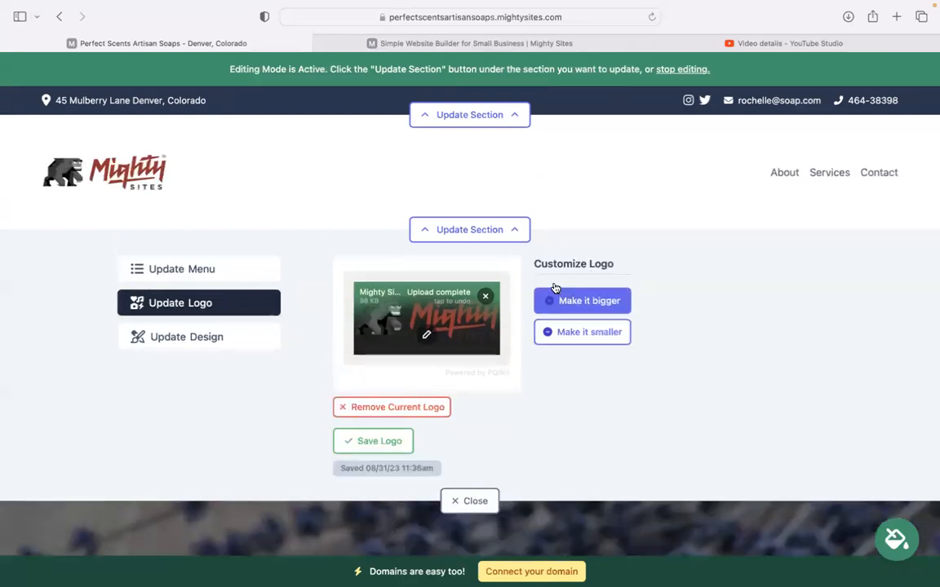
left_click(473, 503)
Preview slate and blue themes, then apply the pink and magenta theme to the intro section.
scroll(229, 244, "down", 5)
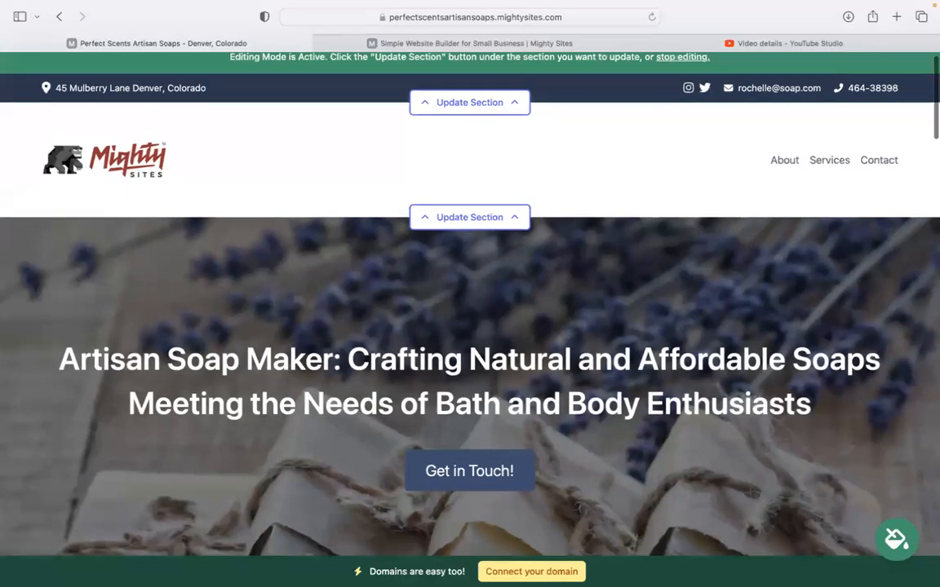
scroll(294, 420, "down", 4)
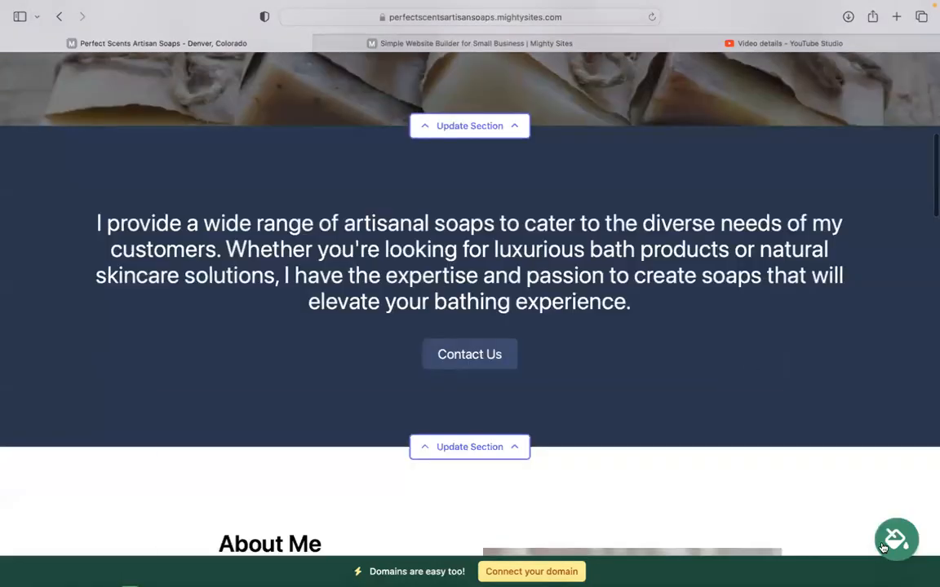
left_click(899, 536)
left_click(349, 447)
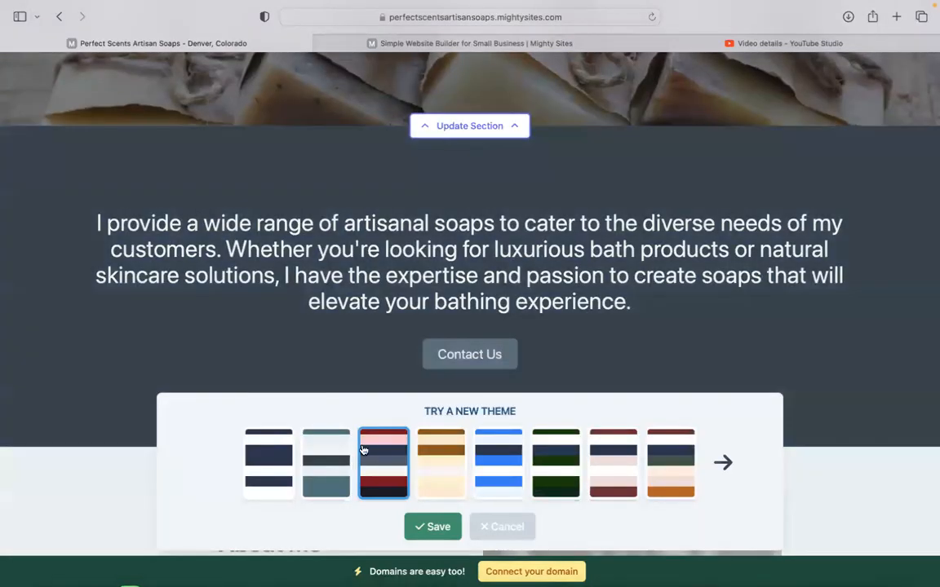
left_click(483, 445)
left_click(742, 478)
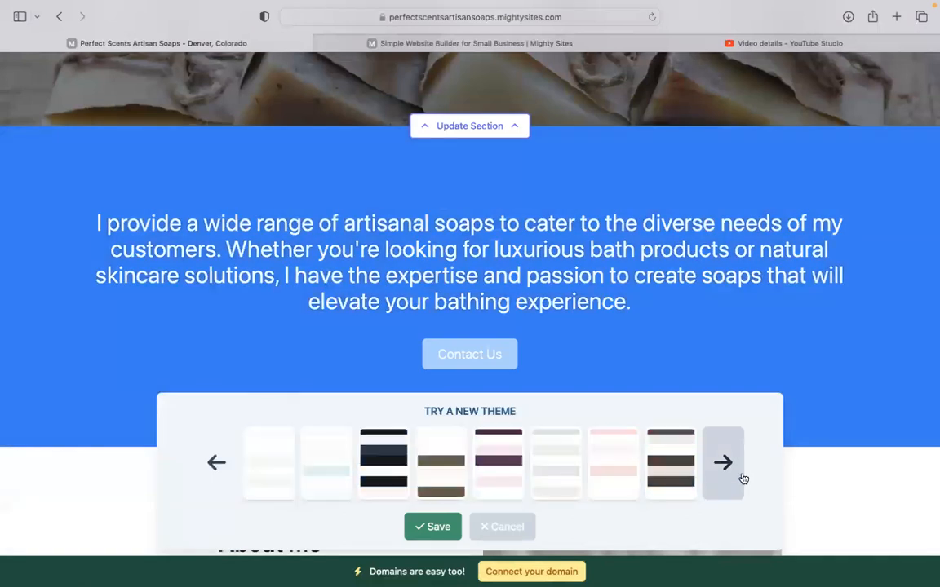
left_click(383, 472)
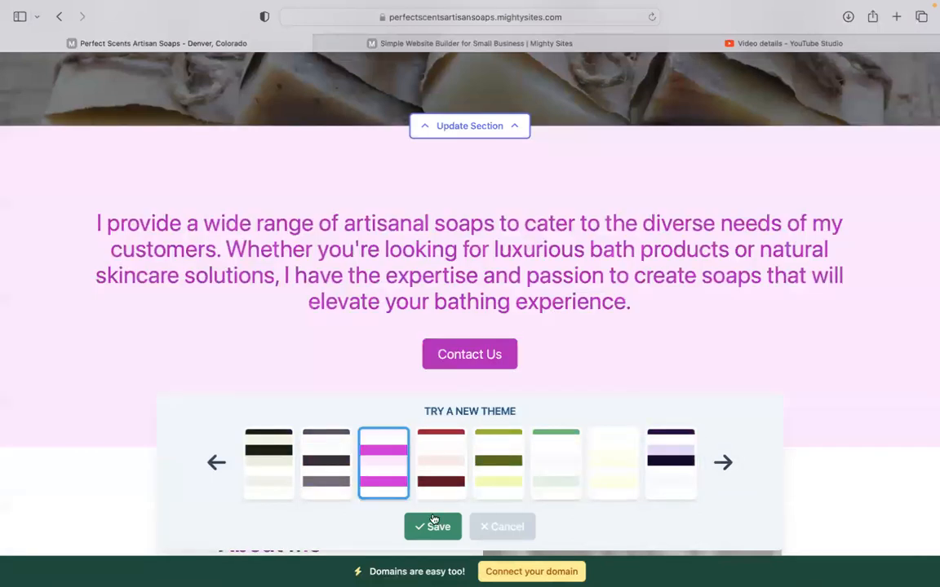
scroll(386, 472, "up", 5)
scroll(616, 346, "down", 4)
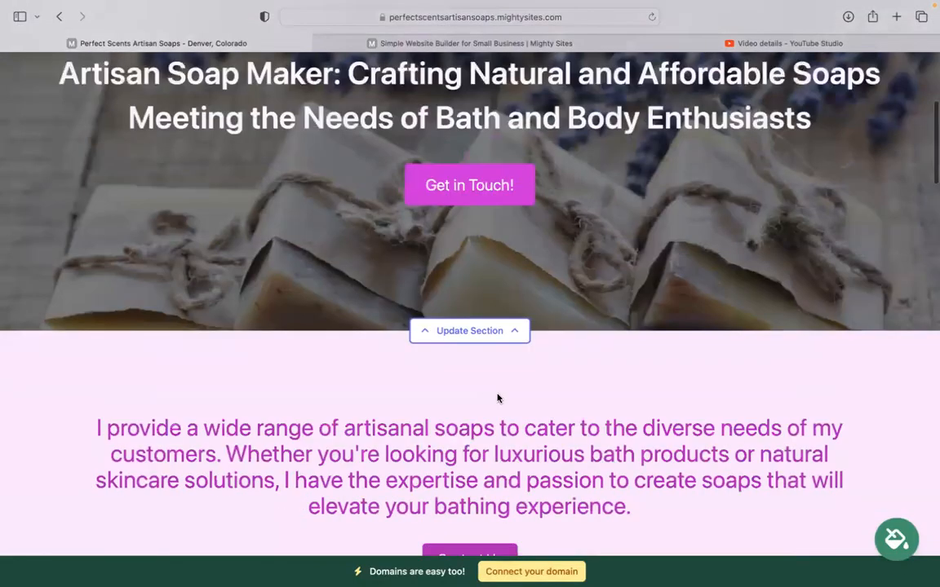
Browse Soap Maker stock photos for the hero image, then return to all photo options without changing it.
left_click(463, 335)
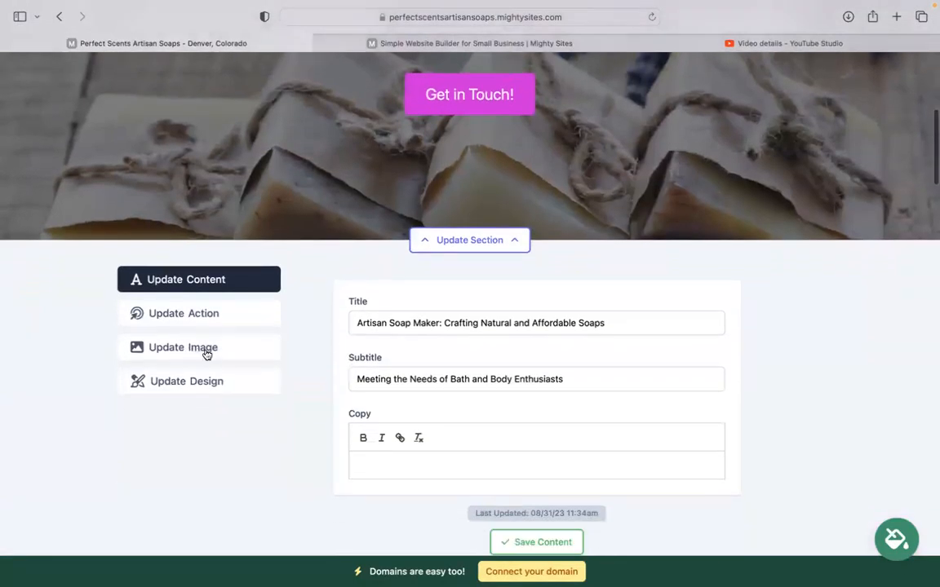
left_click(204, 352)
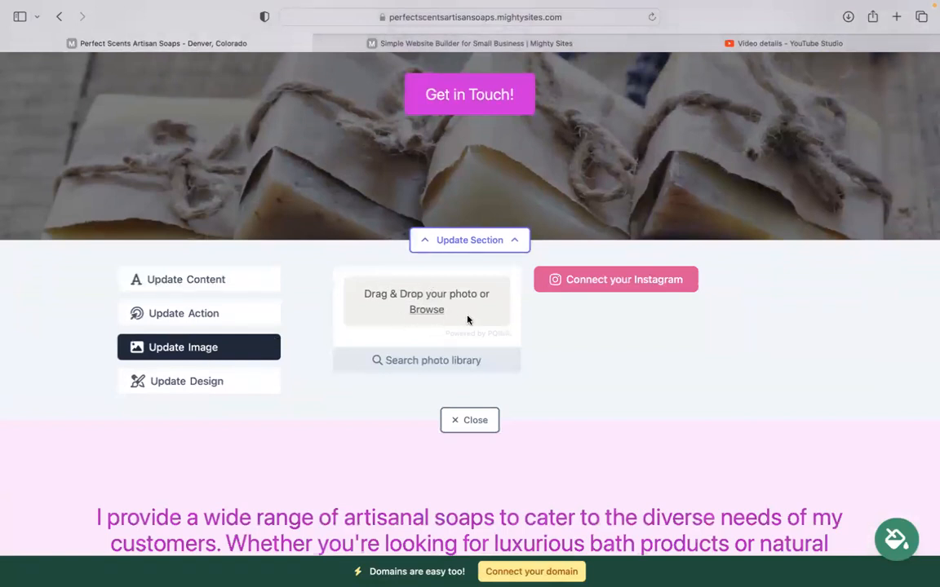
left_click(445, 362)
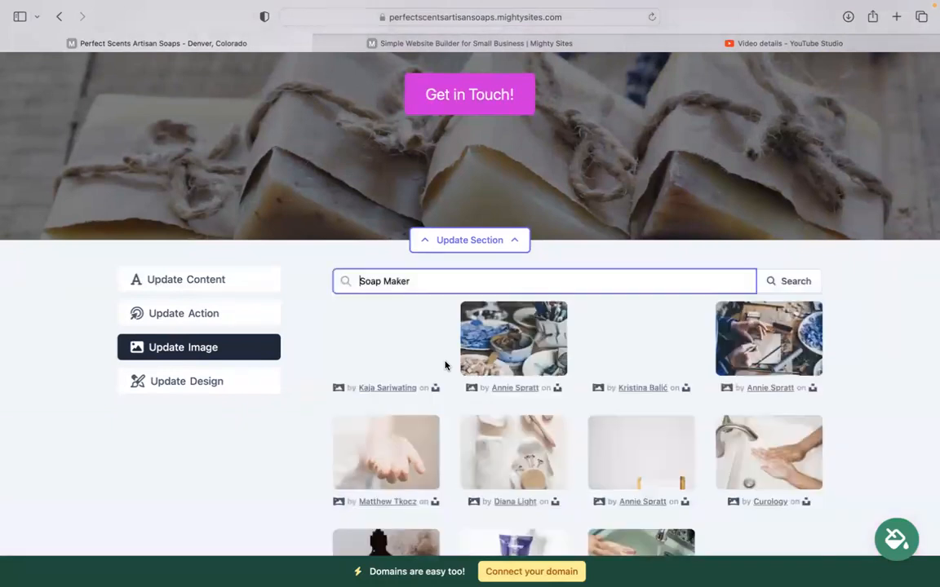
scroll(917, 295, "down", 5)
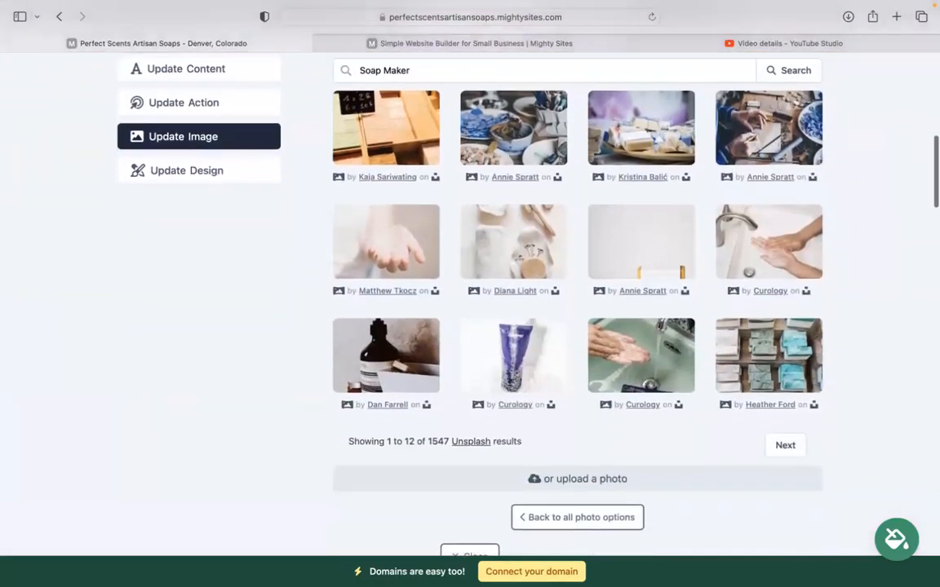
left_click(554, 525)
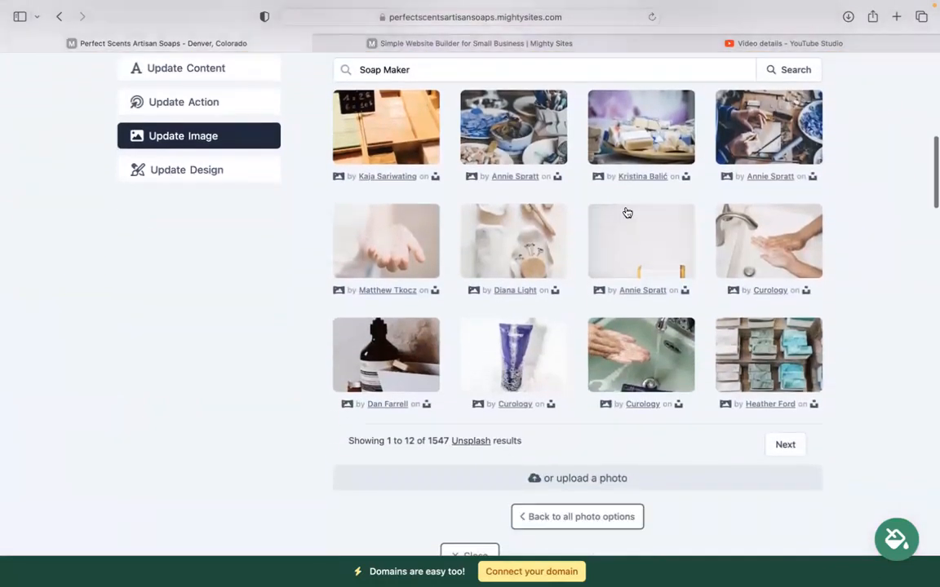
scroll(612, 253, "up", 2)
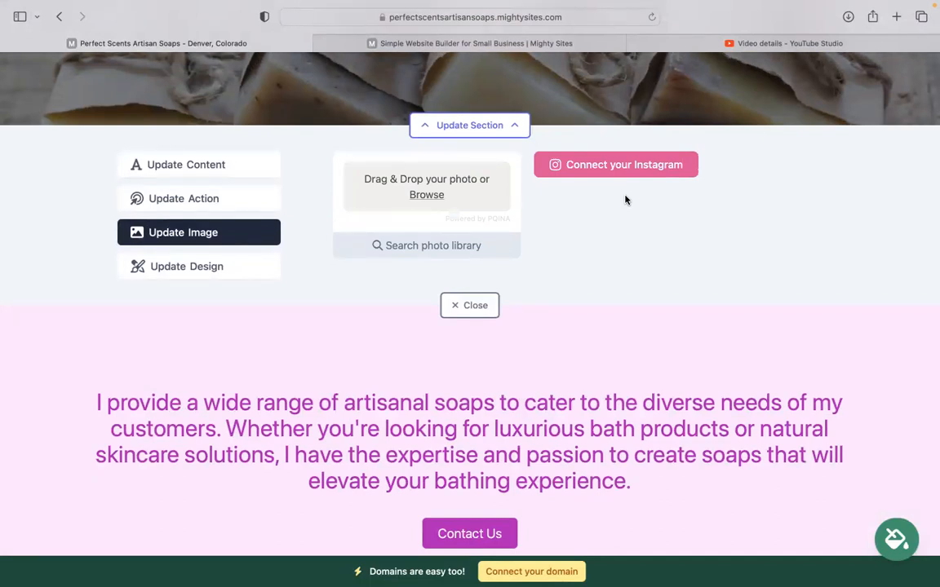
scroll(626, 200, "up", 5)
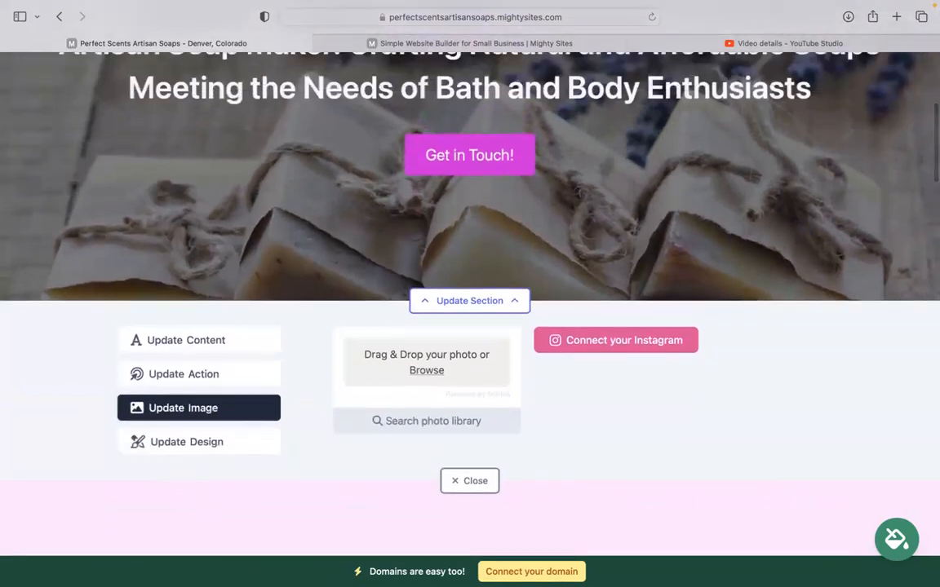
scroll(522, 229, "up", 2)
scroll(522, 229, "down", 2)
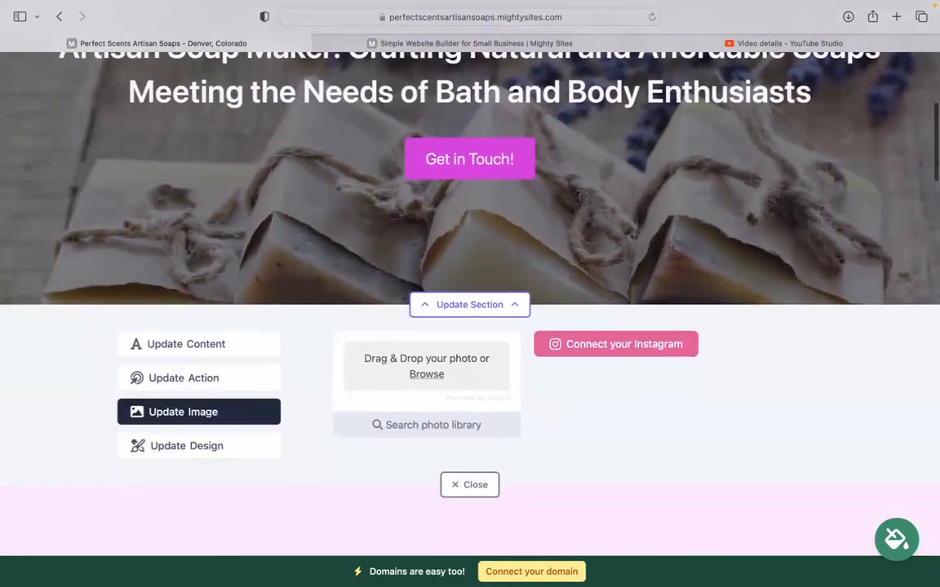
scroll(112, 321, "down", 2)
Review the Get in Touch! button's link, keep it on Home Lead Form, and close the panel.
left_click(178, 332)
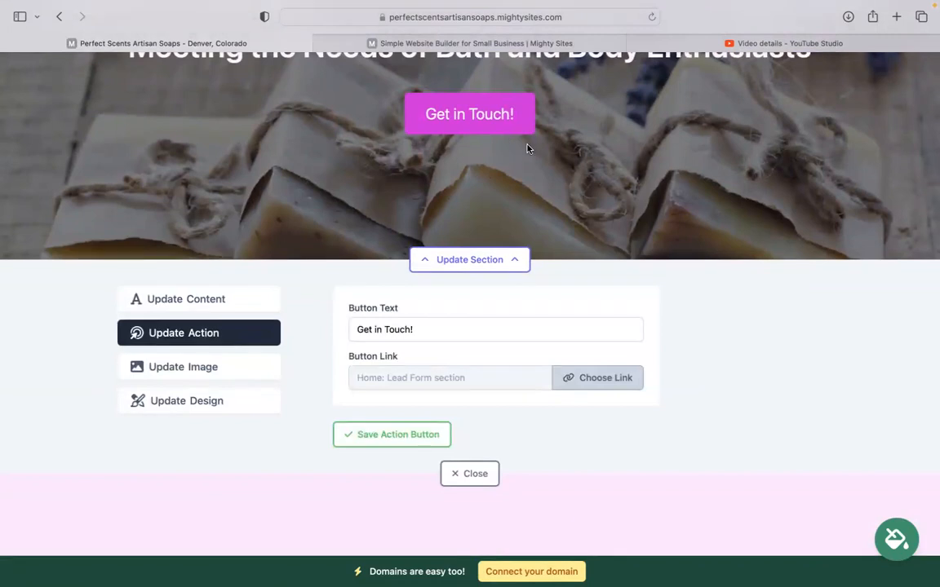
left_click(353, 328)
left_click(599, 378)
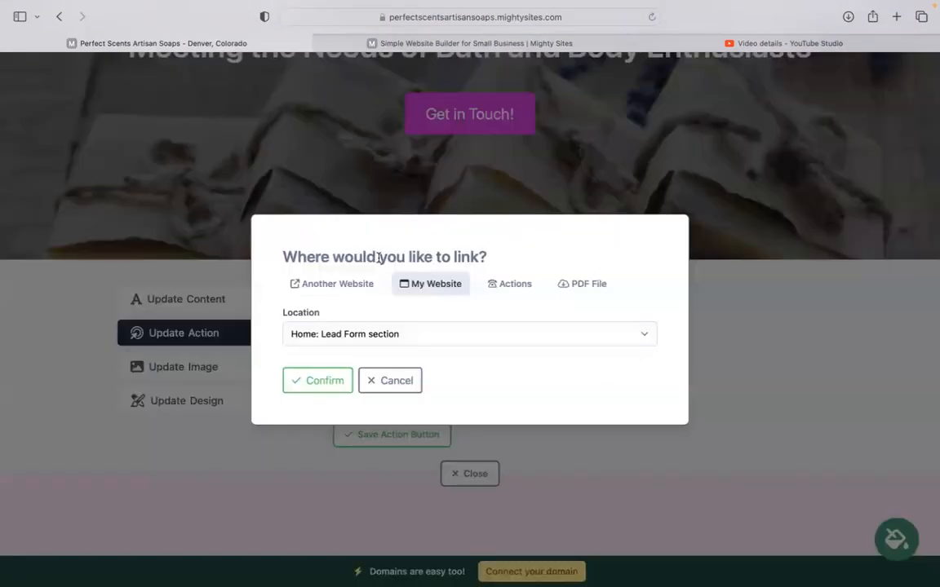
left_click(393, 381)
scroll(388, 373, "down", 3)
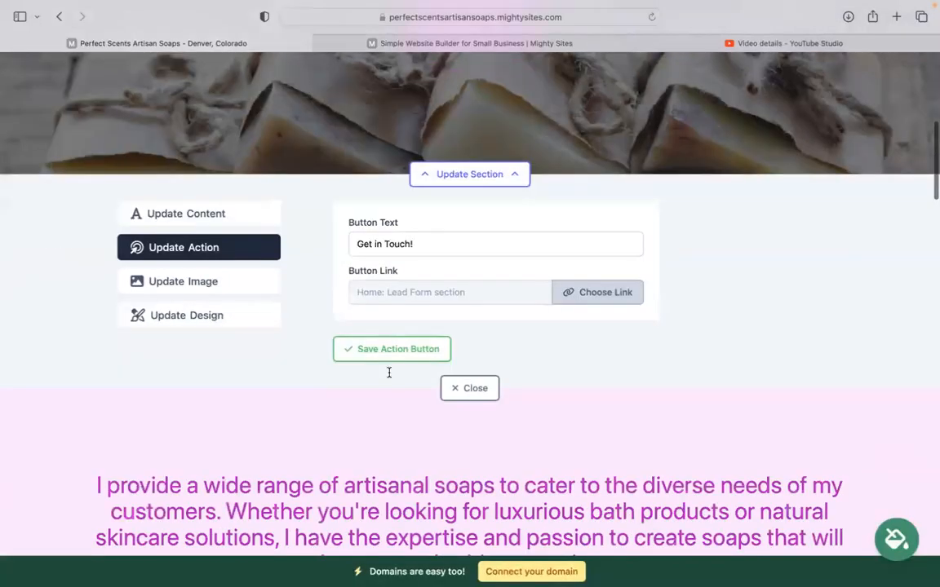
left_click(451, 273)
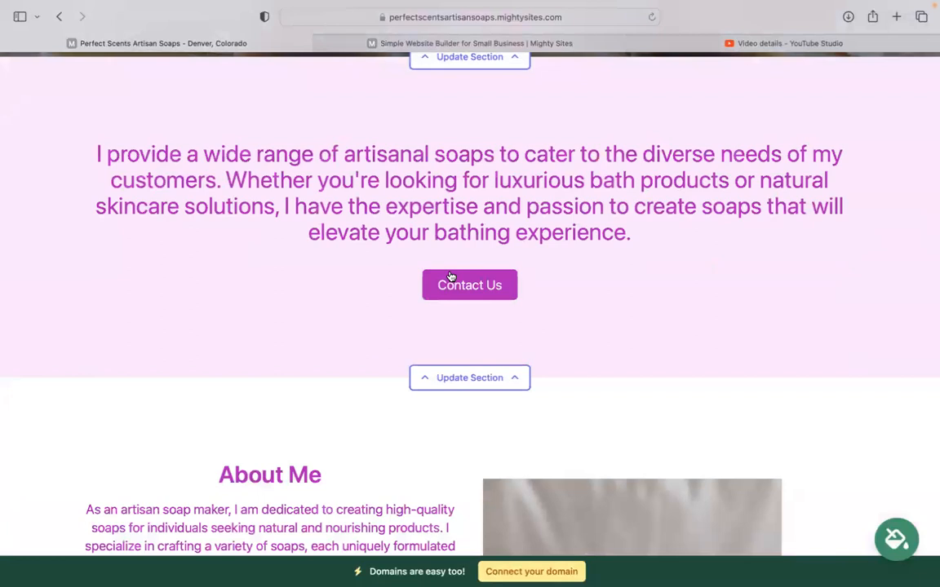
scroll(470, 302, "down", 15)
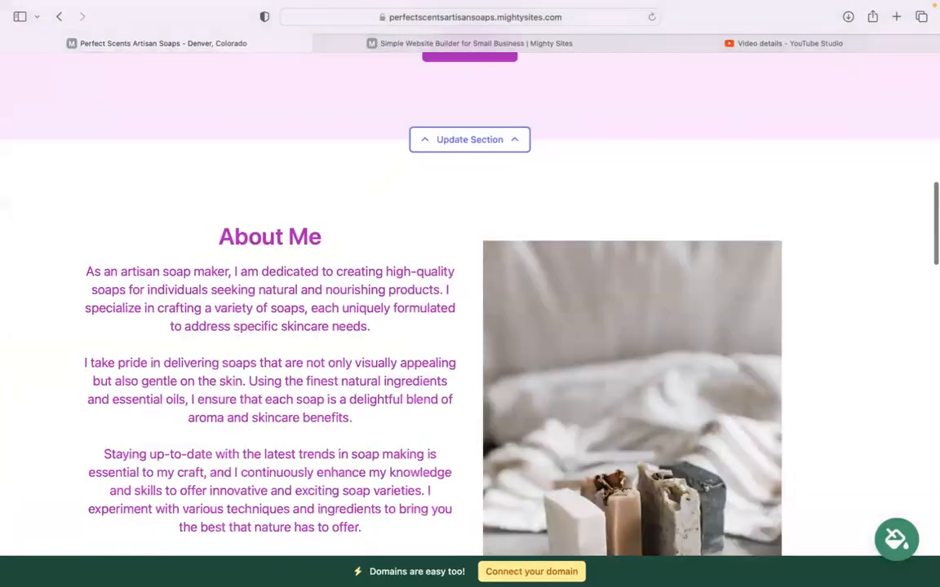
scroll(366, 318, "down", 15)
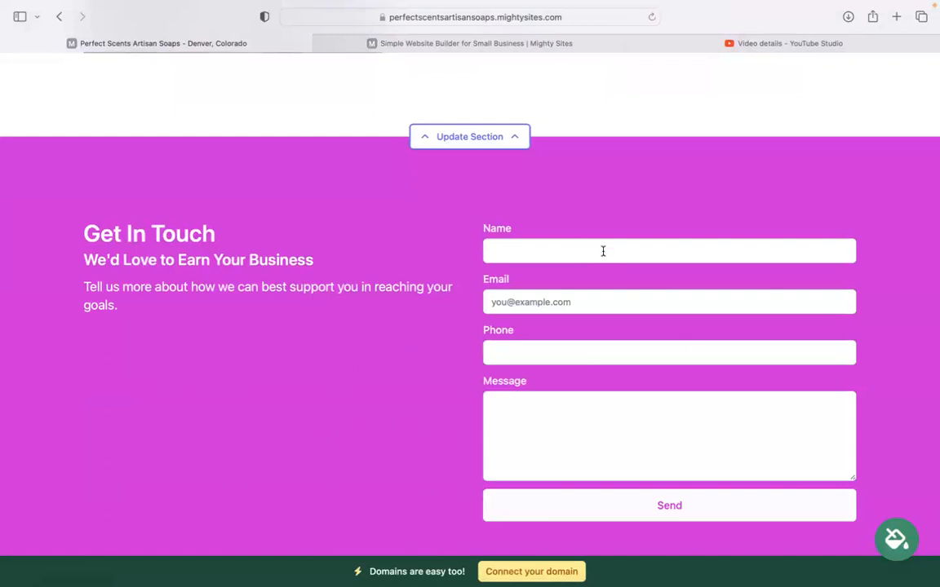
scroll(603, 251, "down", 1)
scroll(603, 251, "up", 10)
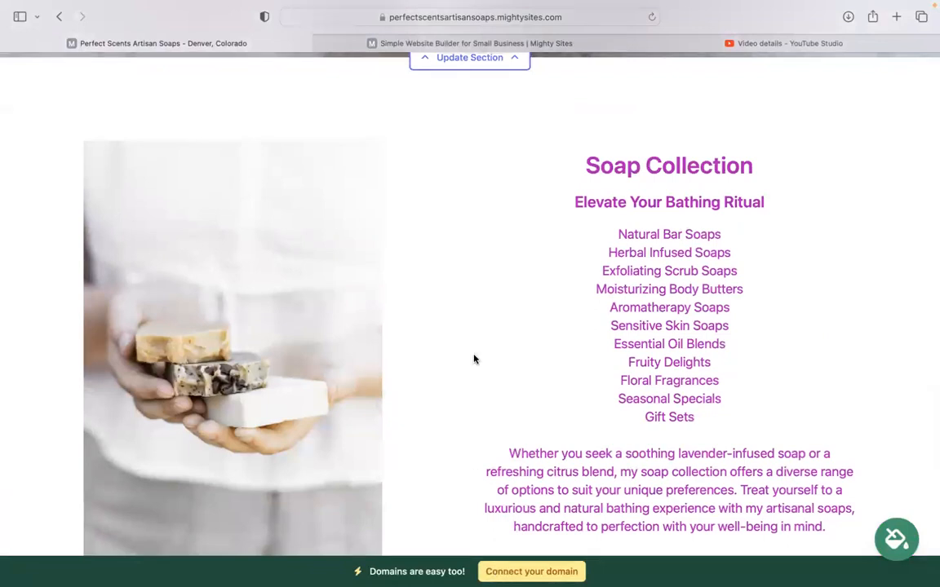
scroll(474, 359, "up", 10)
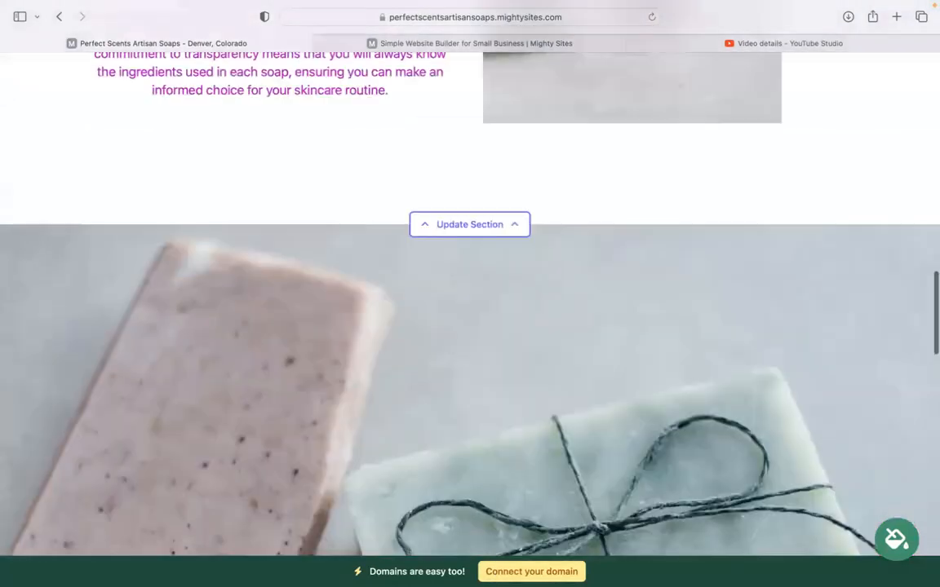
scroll(474, 359, "up", 10)
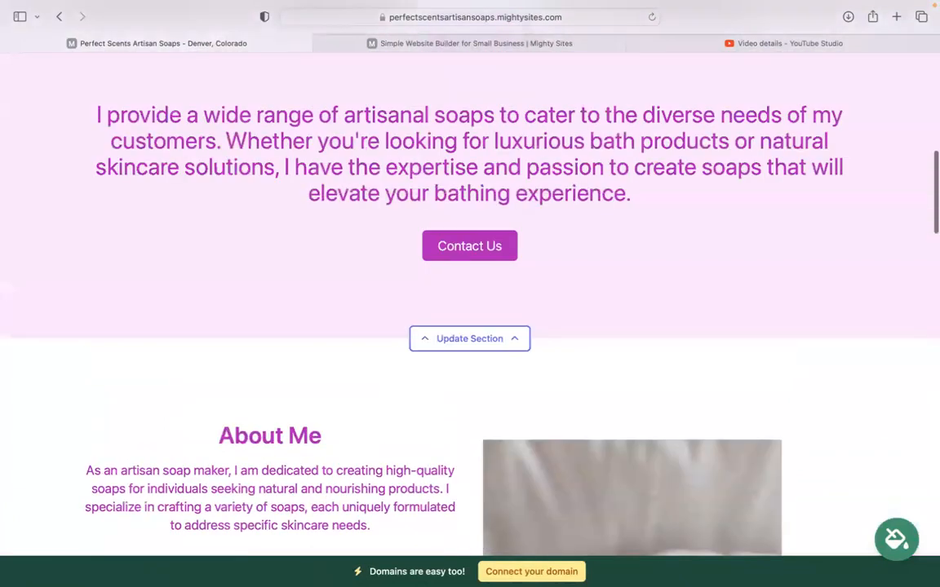
scroll(517, 487, "up", 10)
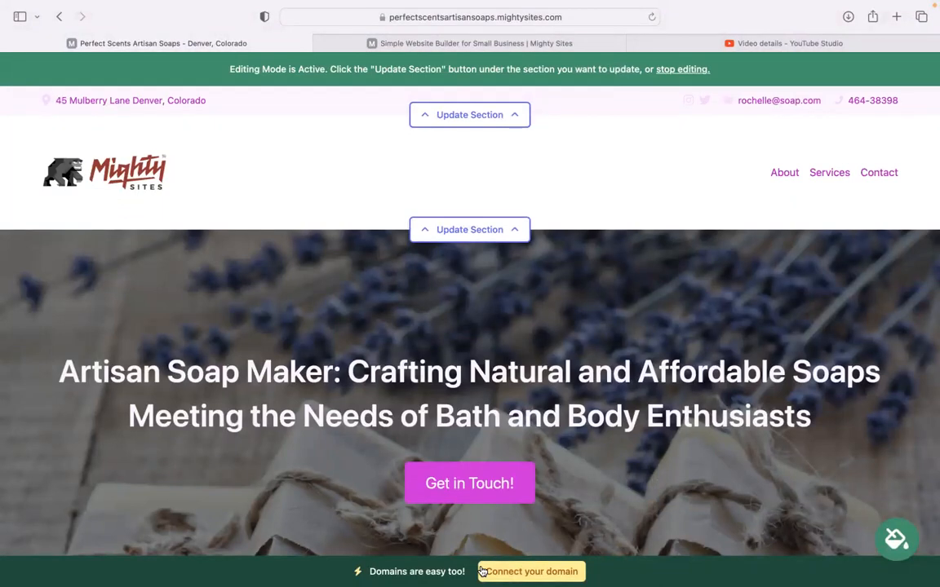
scroll(481, 571, "up", 2)
mouse_move(657, 6)
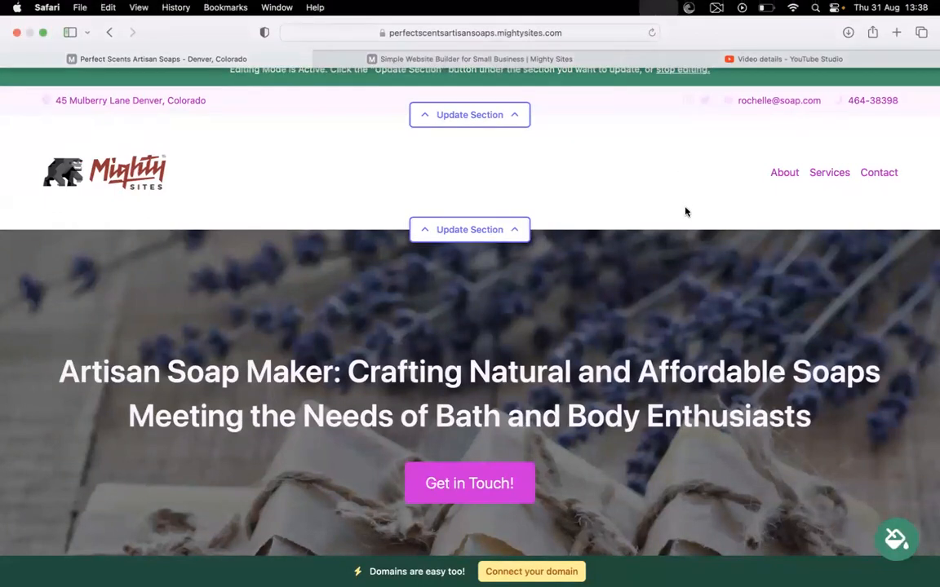